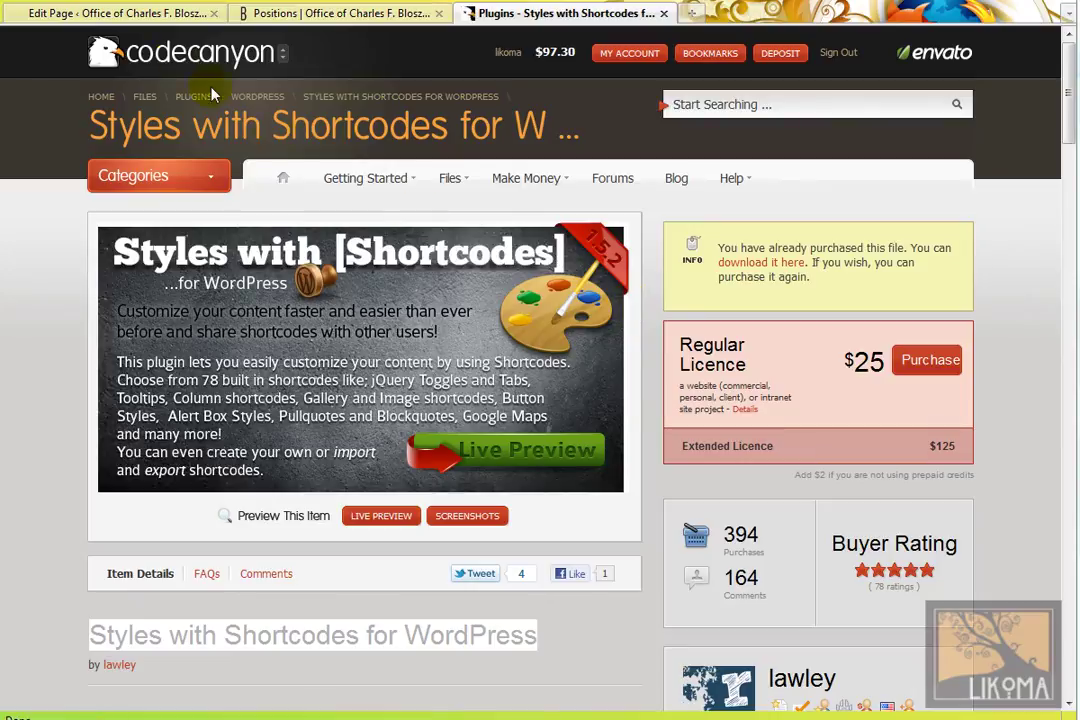
Highlight the [one_half] and [one_half_last] tags in the Positions editor and compare with the live page.
{"action": "left_click", "coordinate": [145, 14]}
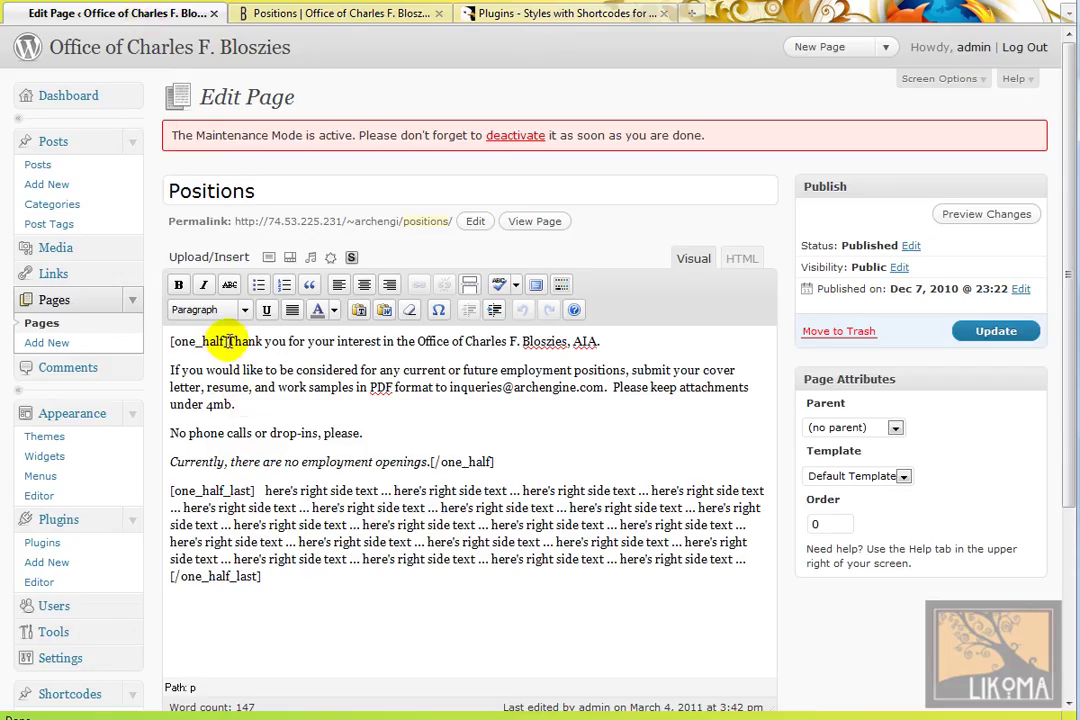
{"action": "left_click_drag", "start_coordinate": [228, 342], "coordinate": [165, 364]}
{"action": "left_click_drag", "start_coordinate": [236, 342], "coordinate": [170, 343]}
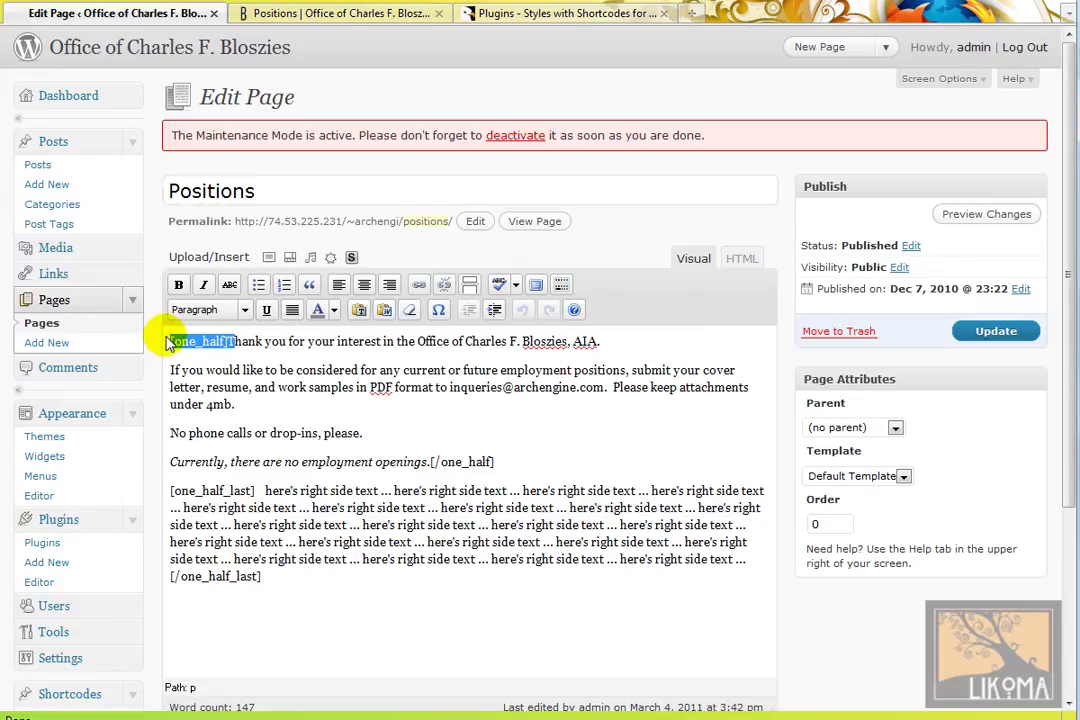
{"action": "left_click", "coordinate": [422, 462]}
{"action": "left_click_drag", "start_coordinate": [494, 462], "coordinate": [420, 461]}
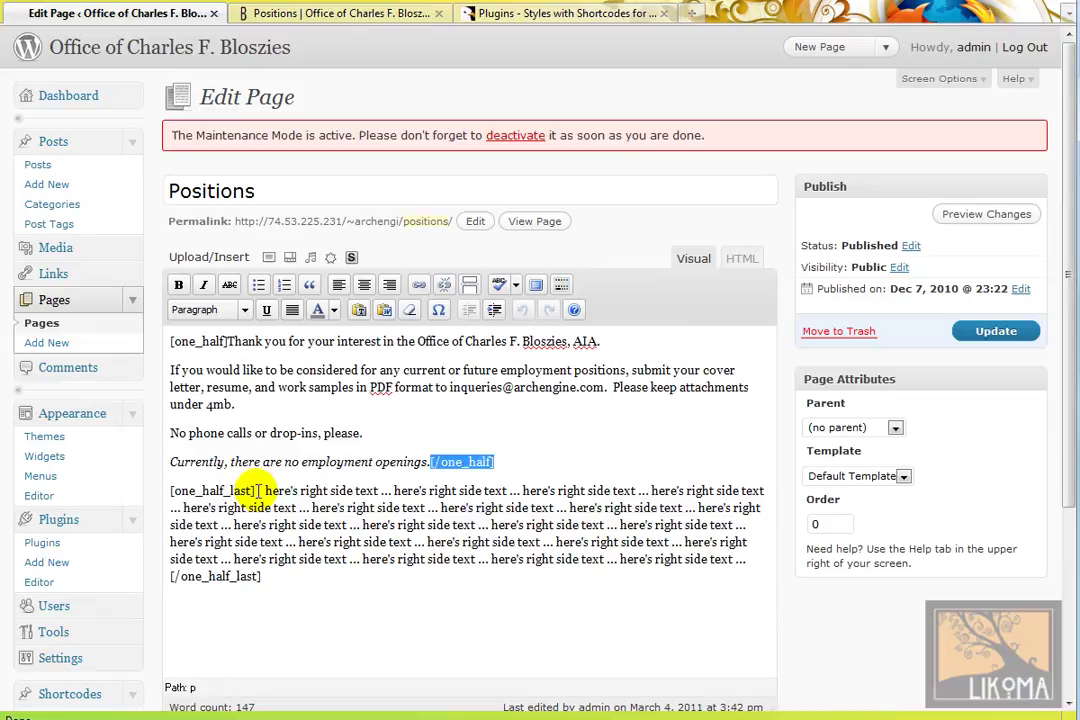
{"action": "left_click_drag", "start_coordinate": [256, 490], "coordinate": [172, 491]}
{"action": "left_click_drag", "start_coordinate": [268, 578], "coordinate": [157, 587]}
{"action": "left_click", "coordinate": [265, 594]}
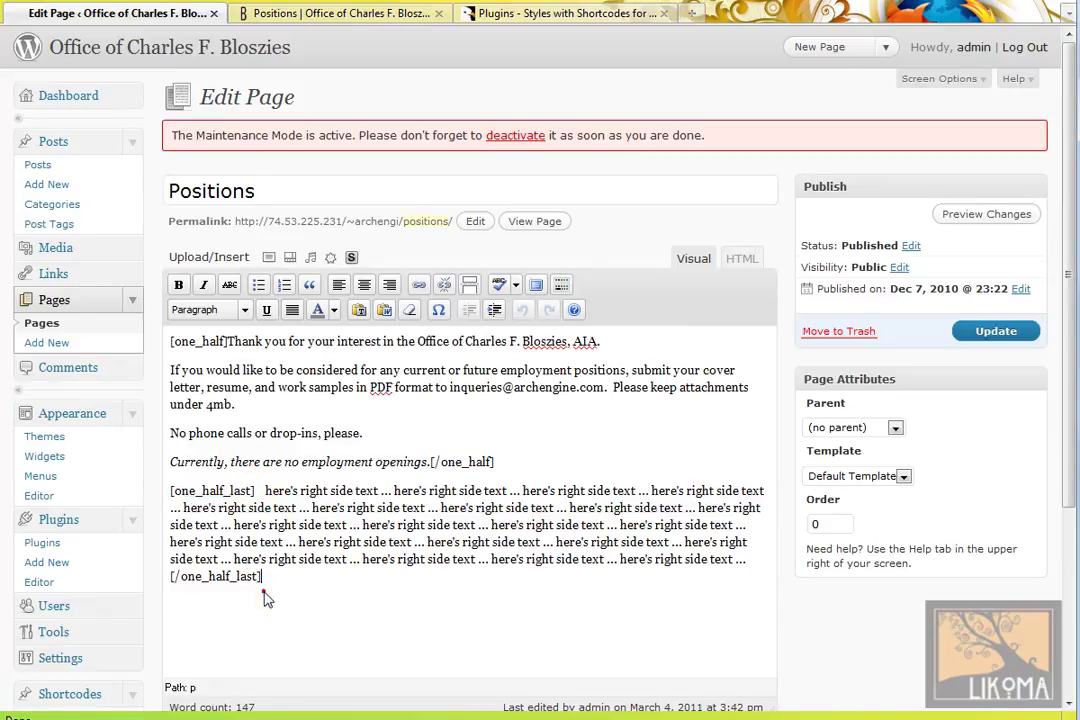
{"action": "left_click", "coordinate": [328, 28]}
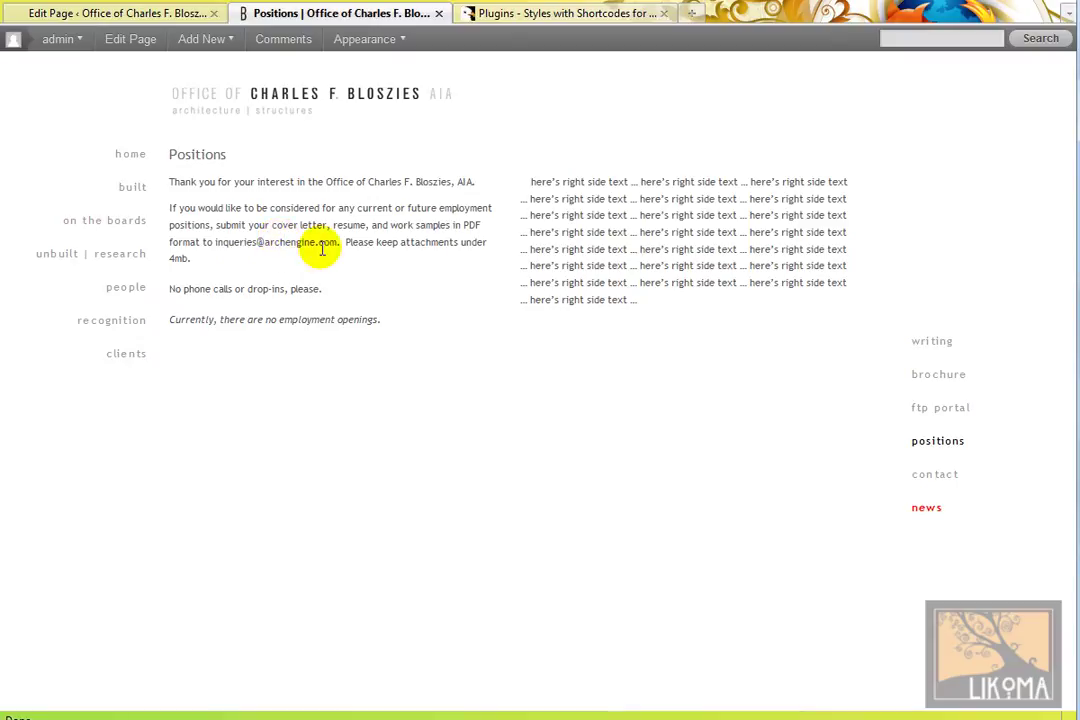
{"action": "left_click", "coordinate": [157, 16]}
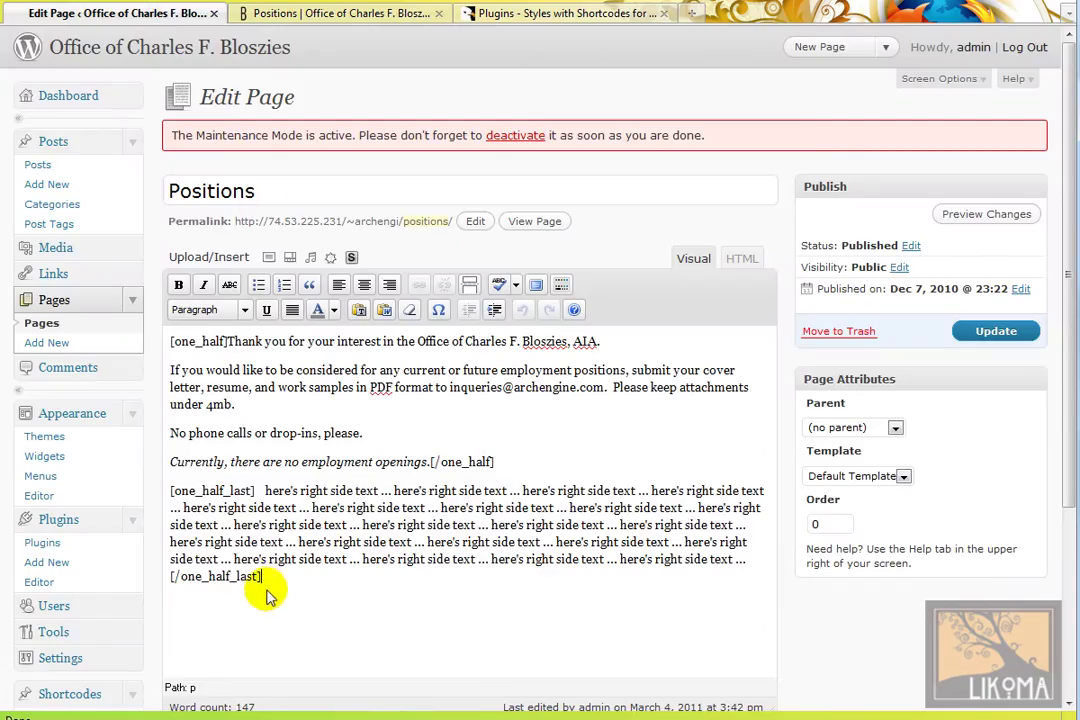
Delete all Positions page content after checking the text copy kept in Notepad.
{"action": "key", "text": "ctrl+a"}
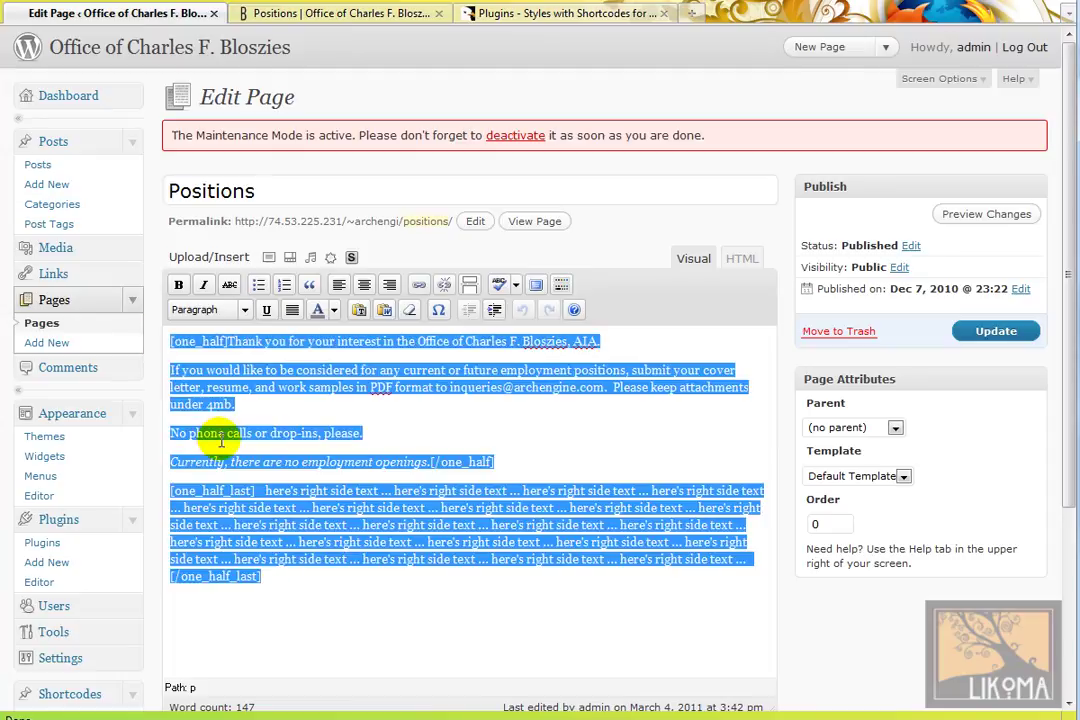
{"action": "key", "text": "Delete"}
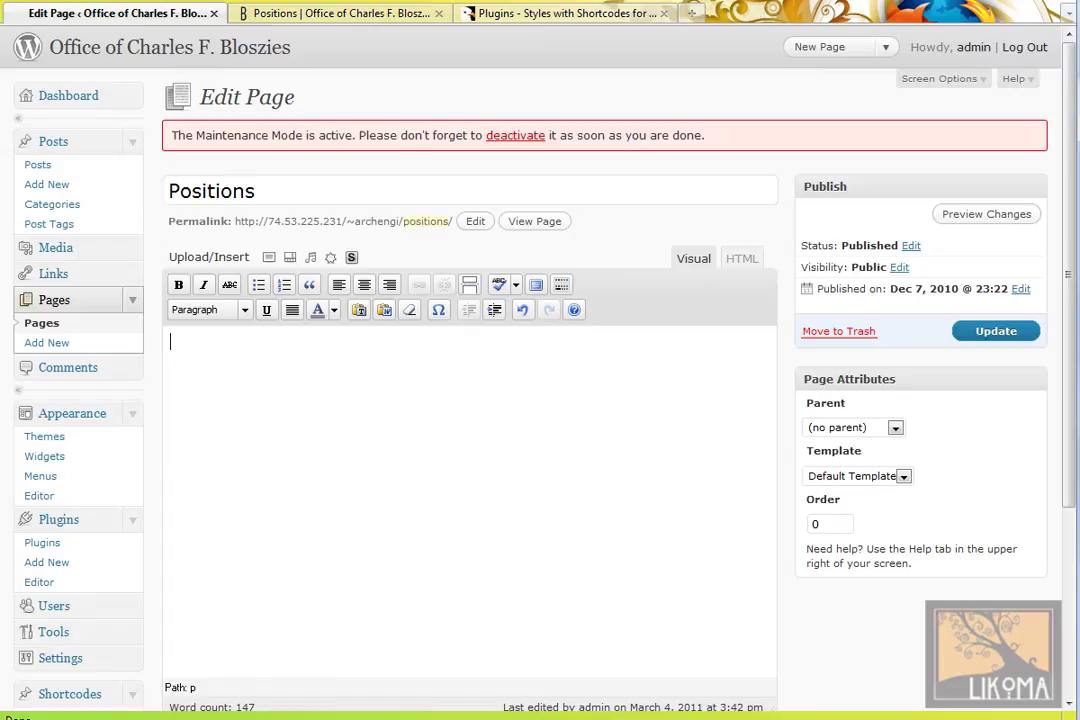
{"action": "key", "text": "alt+Tab"}
{"action": "left_click", "coordinate": [541, 370]}
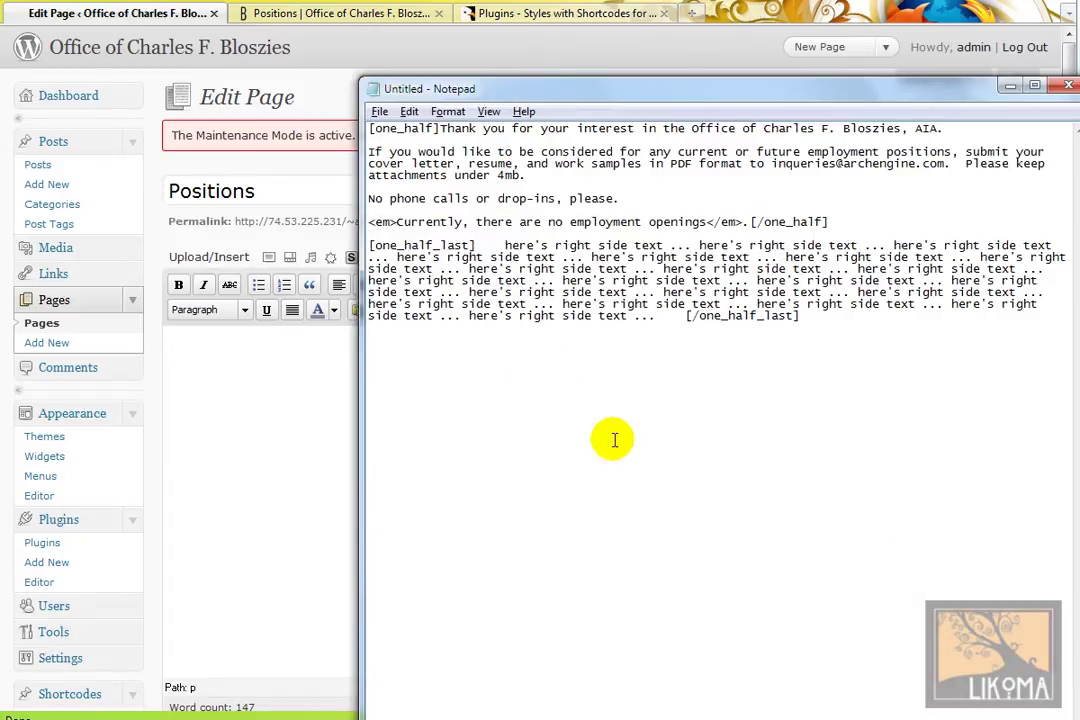
{"action": "left_click", "coordinate": [258, 362]}
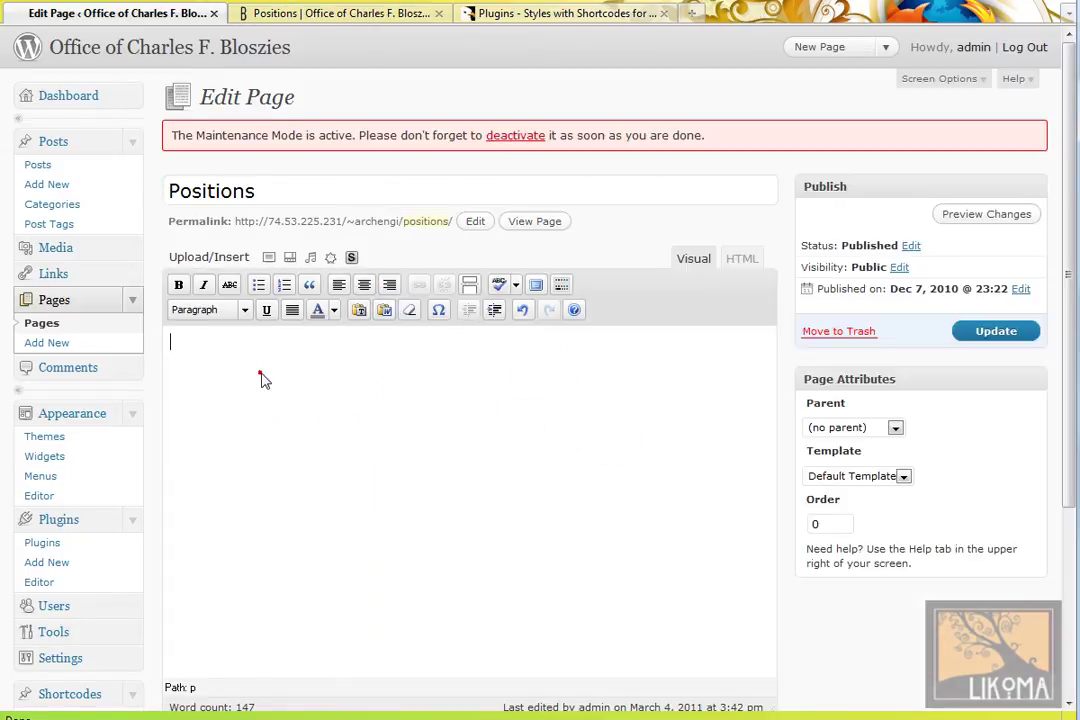
Open the Add Styles with Shortcodes dialog with its category set to Columns.
{"action": "left_click", "coordinate": [353, 259]}
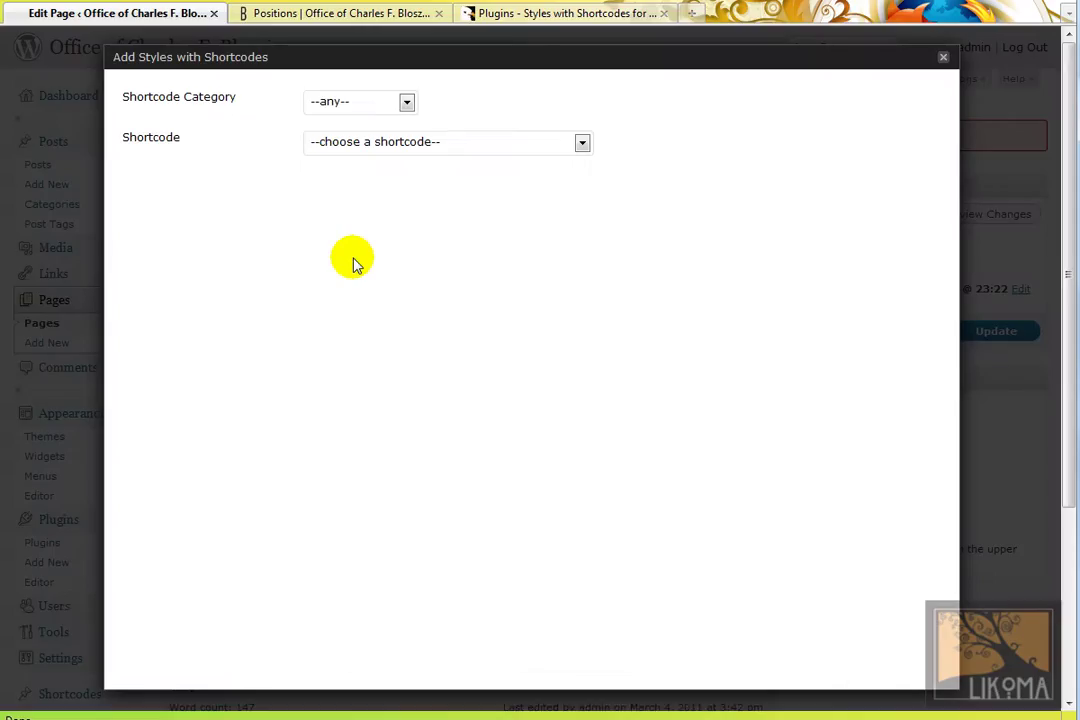
{"action": "left_click", "coordinate": [407, 104]}
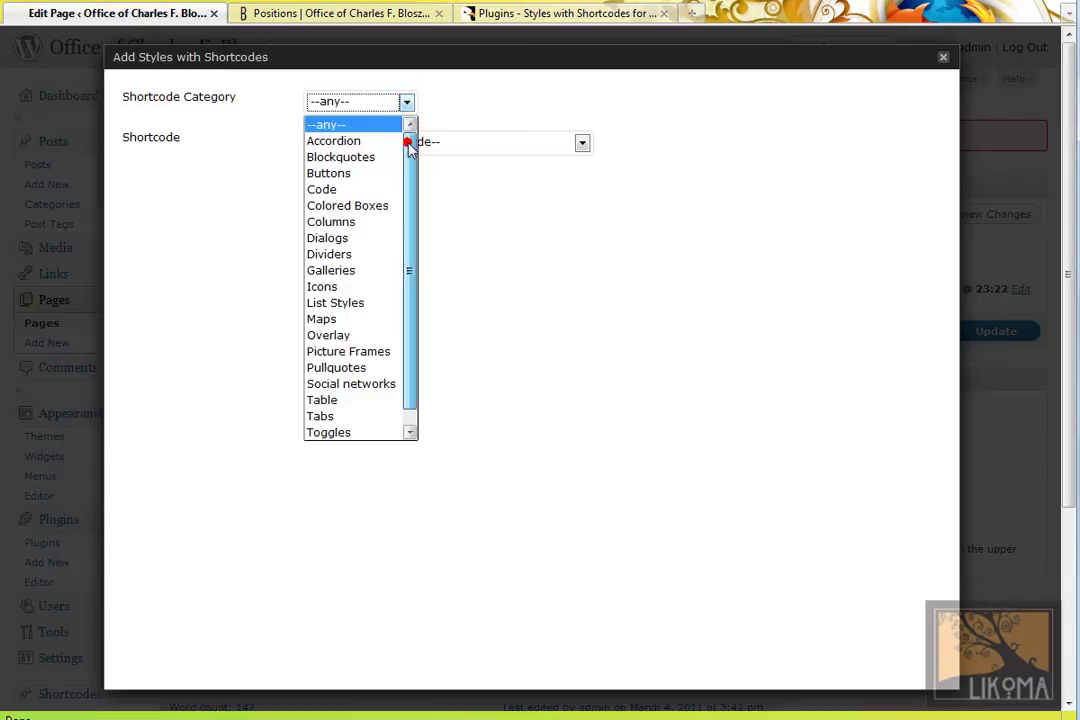
{"action": "left_click_drag", "start_coordinate": [410, 142], "coordinate": [410, 181]}
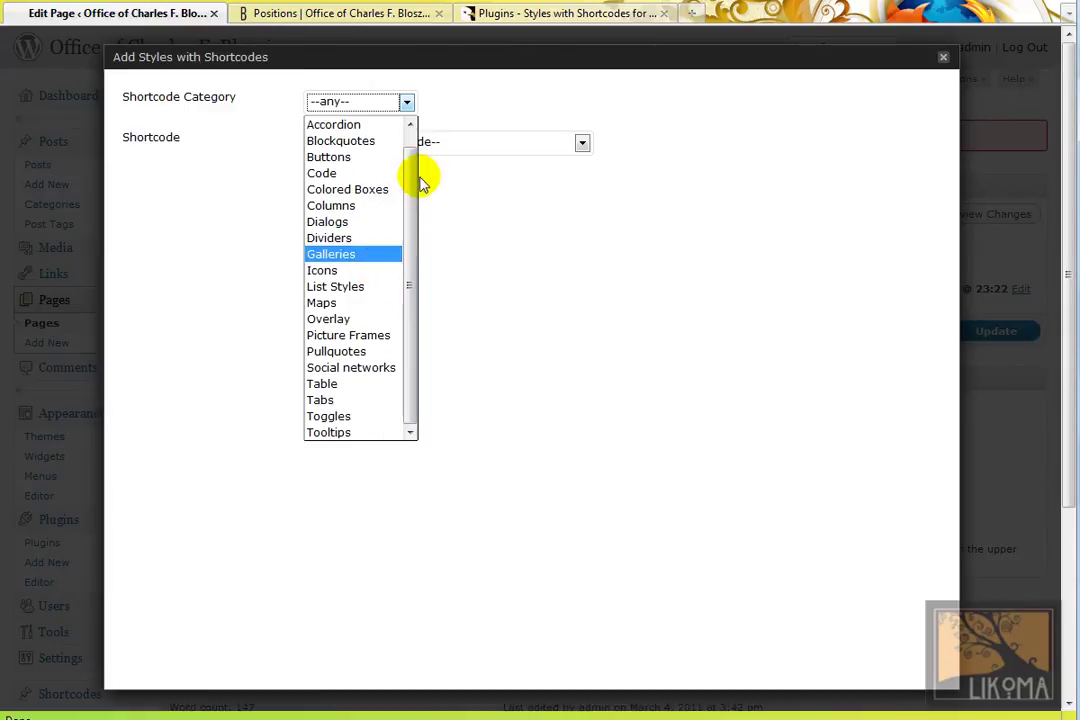
{"action": "scroll", "coordinate": [410, 140], "scroll_direction": "up", "scroll_amount": 1}
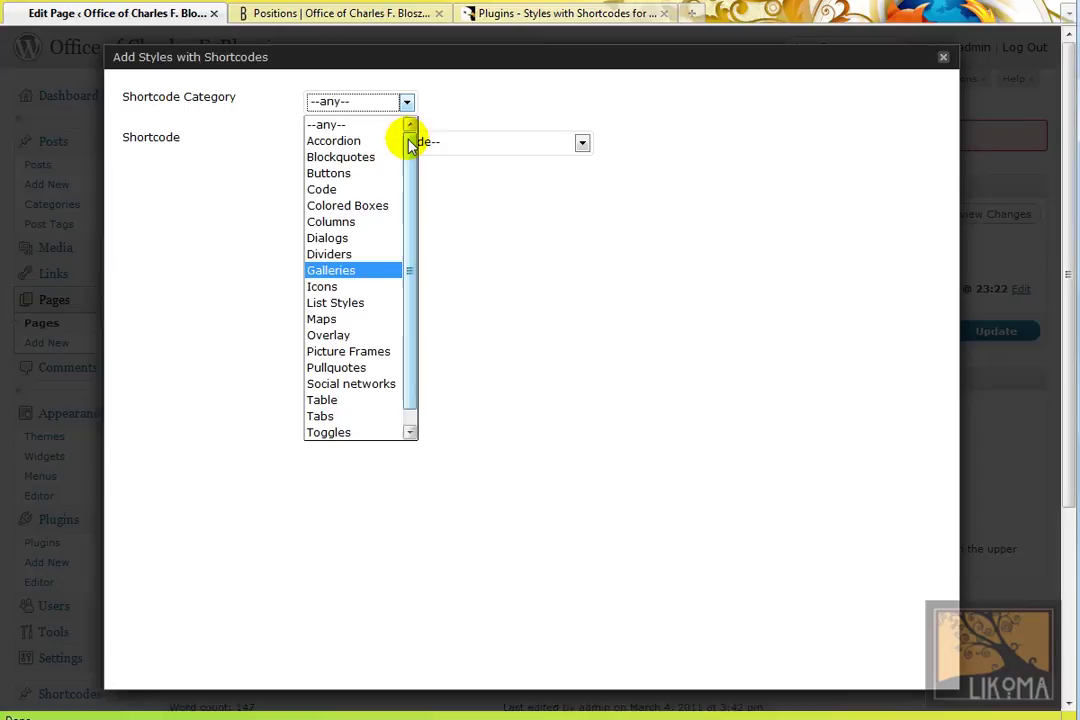
{"action": "left_click", "coordinate": [372, 222]}
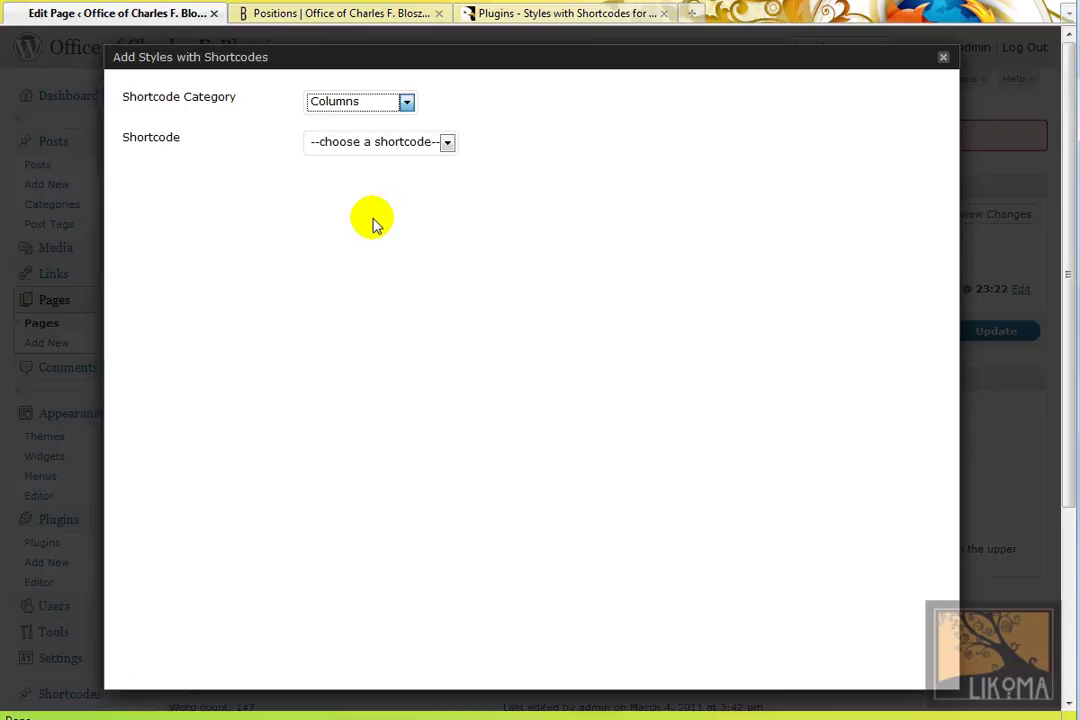
Insert a 2 Column shortcode containing the Notepad text from 'Thank you' to 'no employment openings'.
{"action": "left_click", "coordinate": [445, 142]}
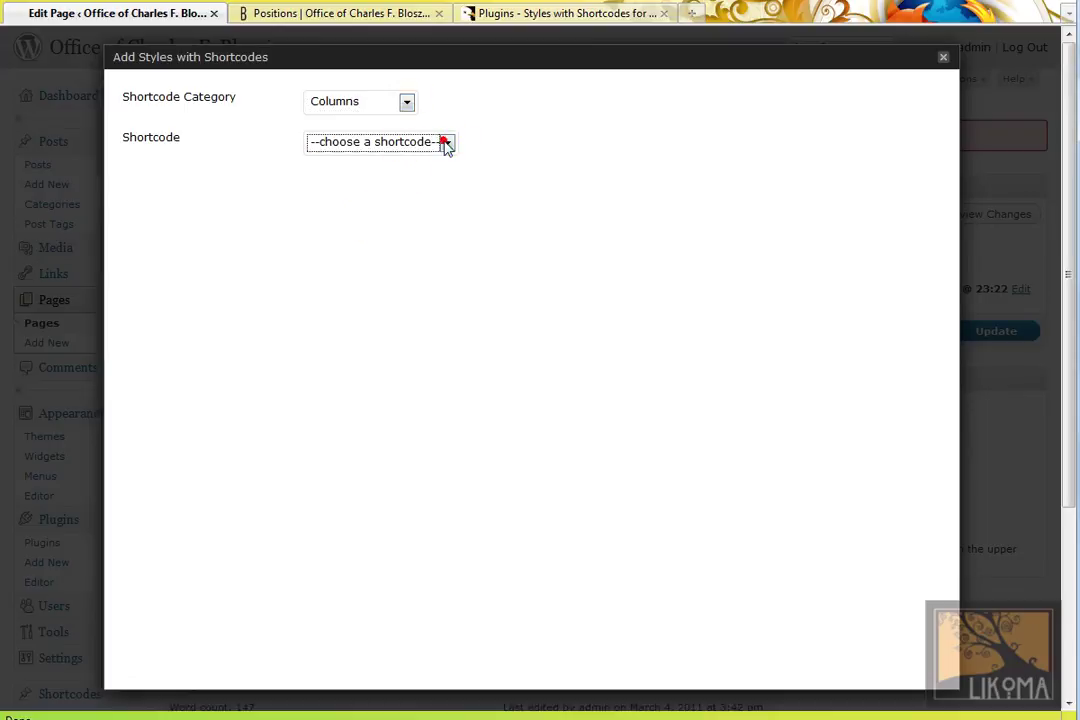
{"action": "left_click", "coordinate": [412, 182]}
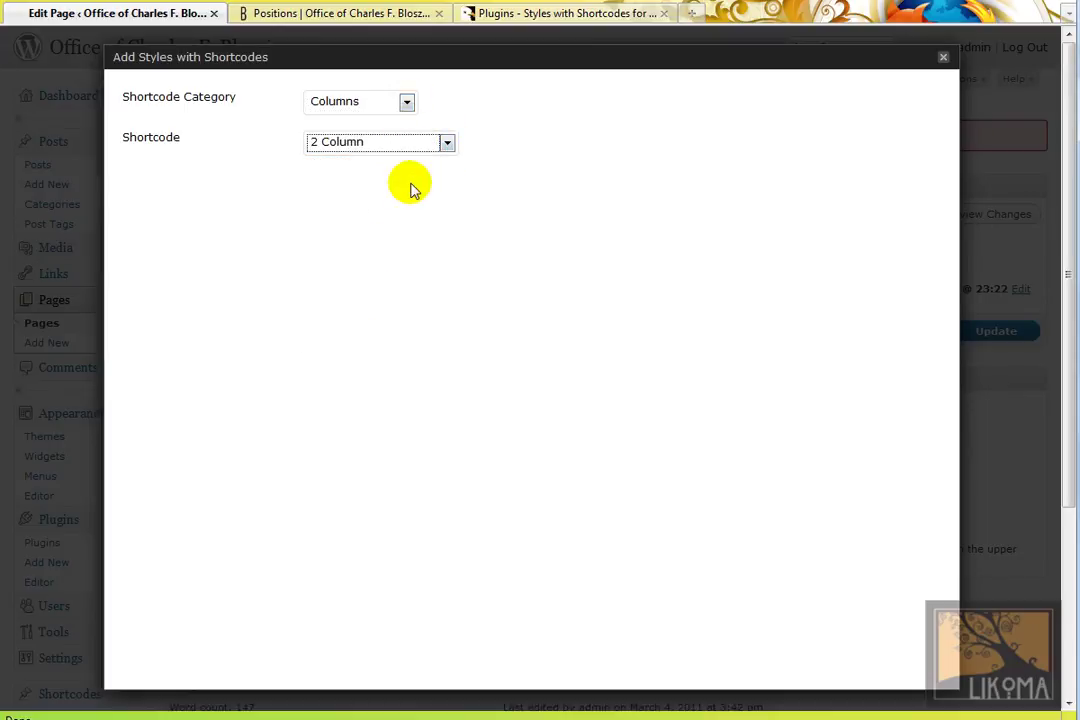
{"action": "left_click", "coordinate": [412, 182]}
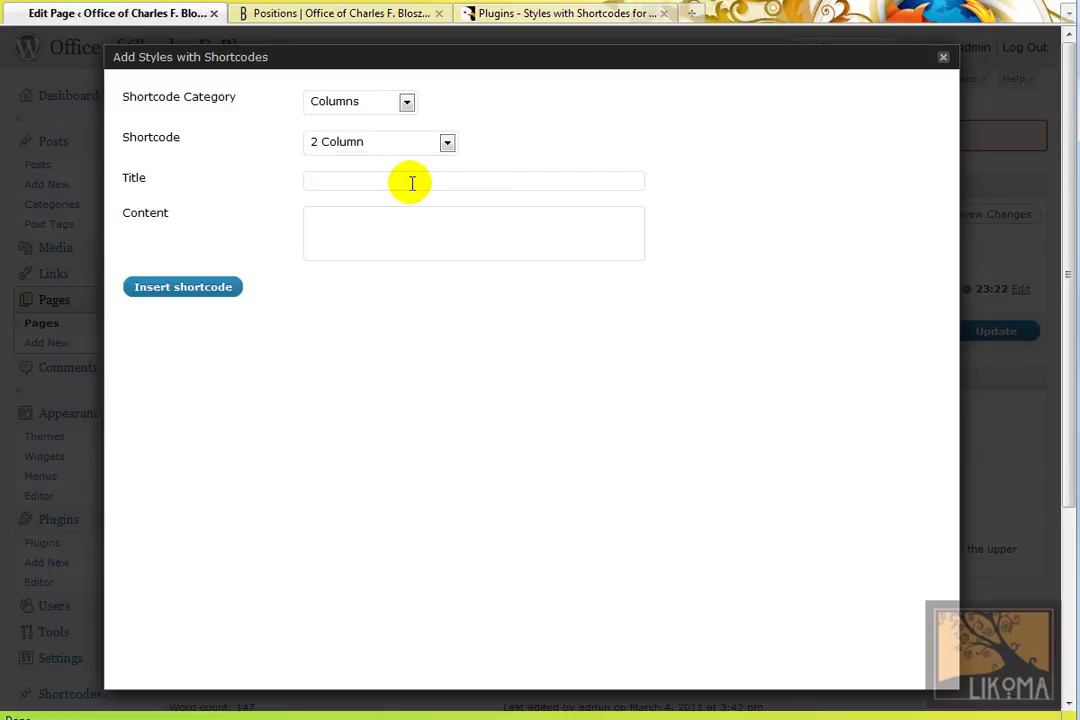
{"action": "left_click", "coordinate": [390, 232]}
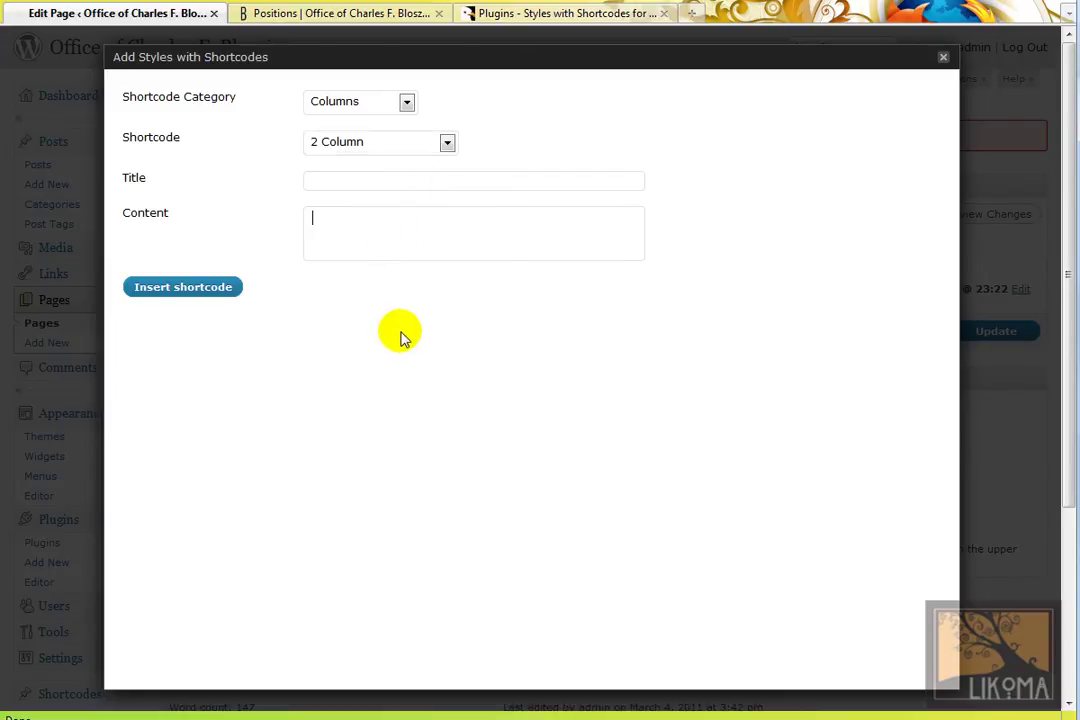
{"action": "key", "text": "alt+Tab"}
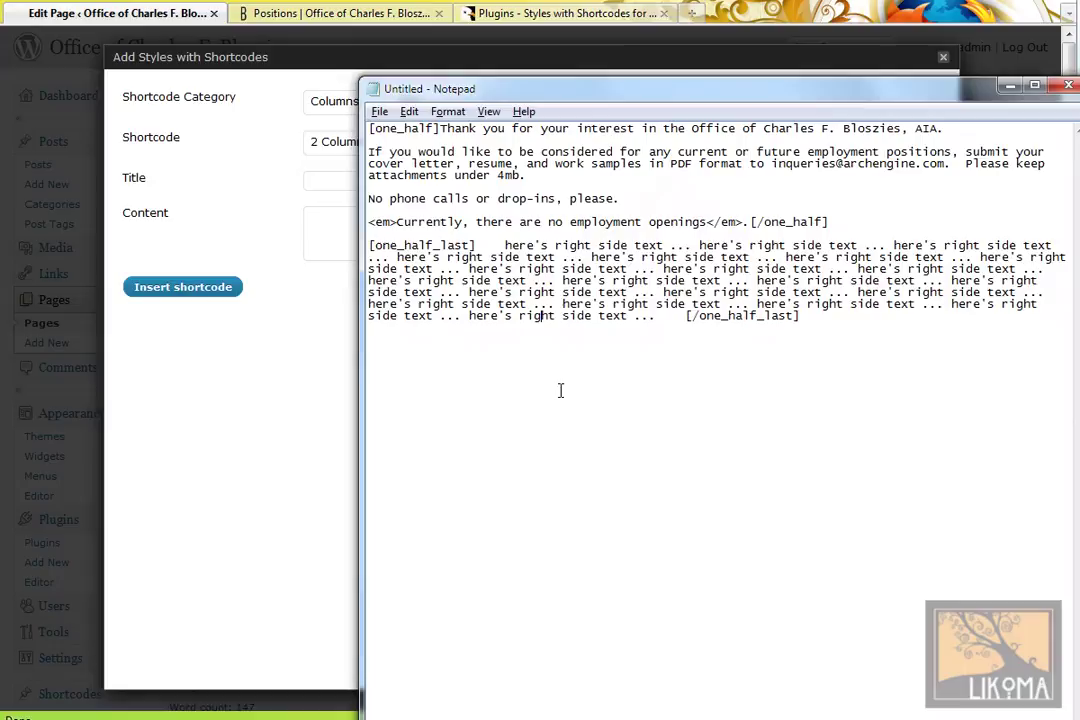
{"action": "left_click_drag", "start_coordinate": [757, 221], "coordinate": [442, 120]}
{"action": "key", "text": "ctrl+c"}
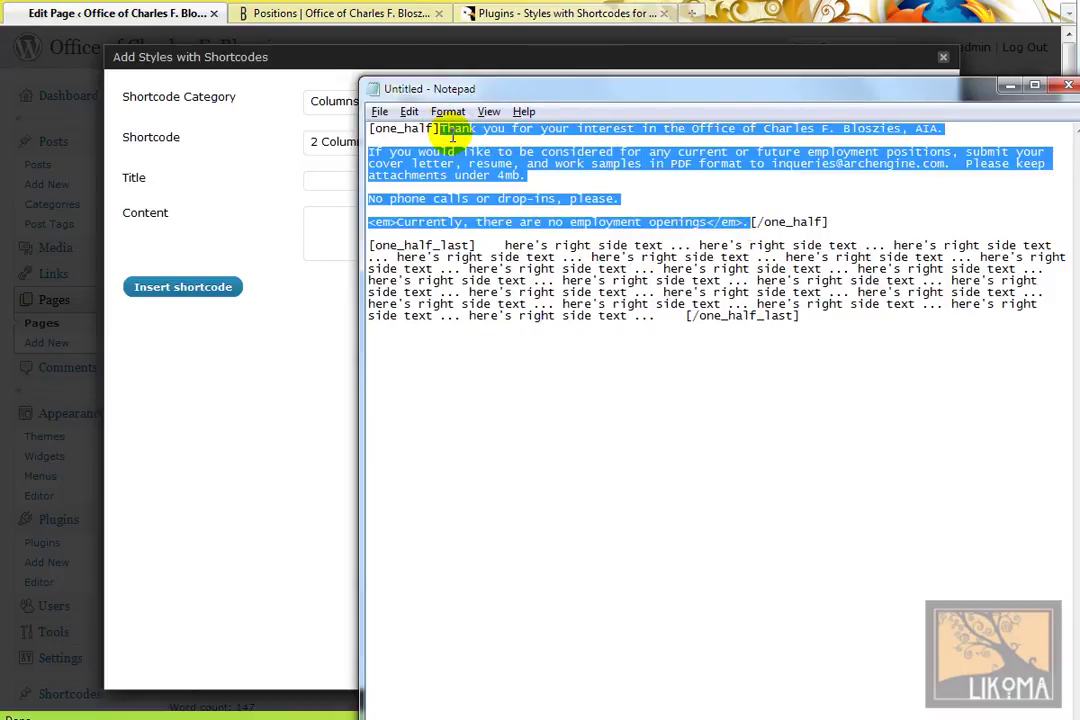
{"action": "left_click", "coordinate": [309, 232]}
{"action": "key", "text": "ctrl+v"}
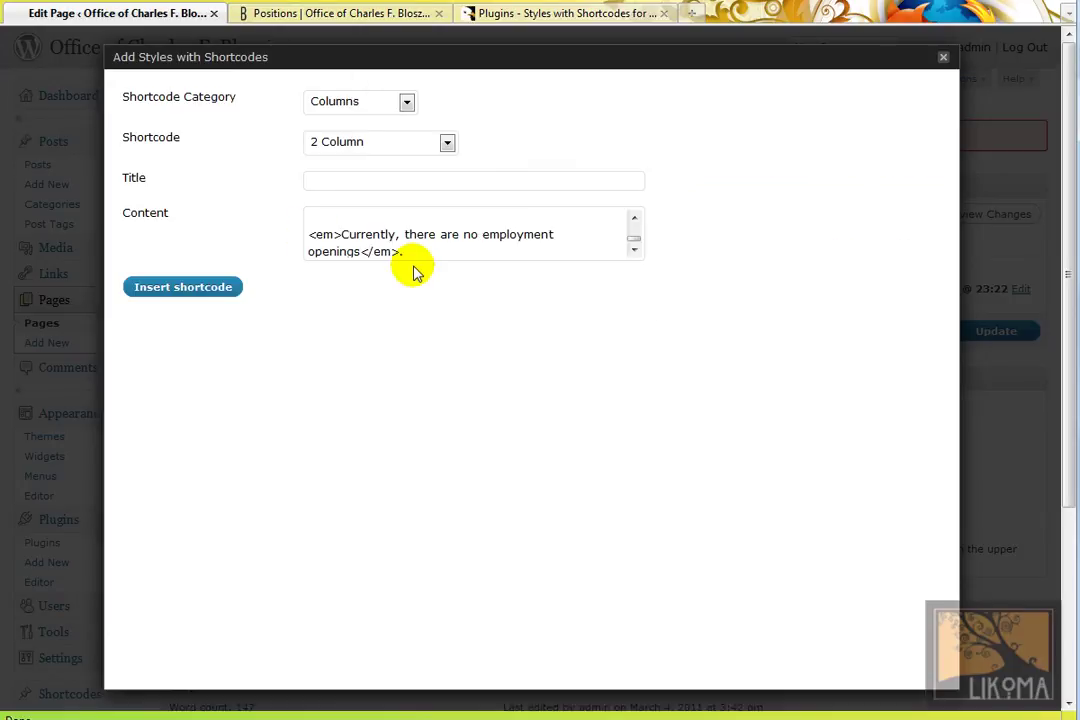
{"action": "left_click", "coordinate": [207, 290]}
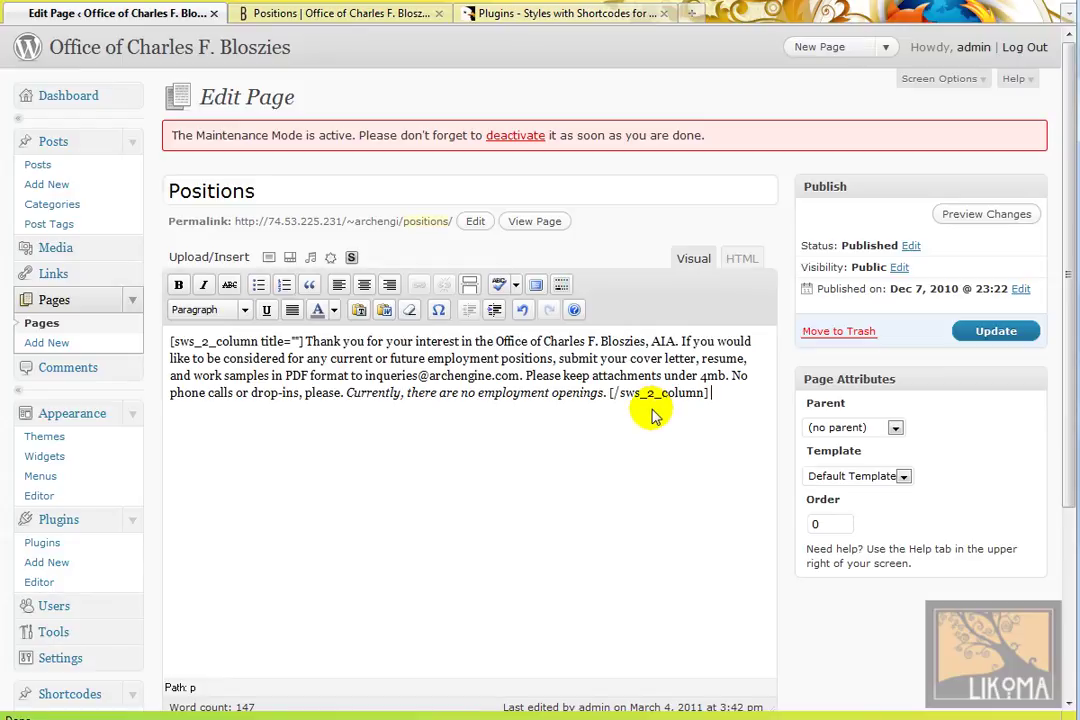
Insert a 2 Columns Last shortcode containing the right-side placeholder text copied from Notepad.
{"action": "left_click", "coordinate": [352, 259]}
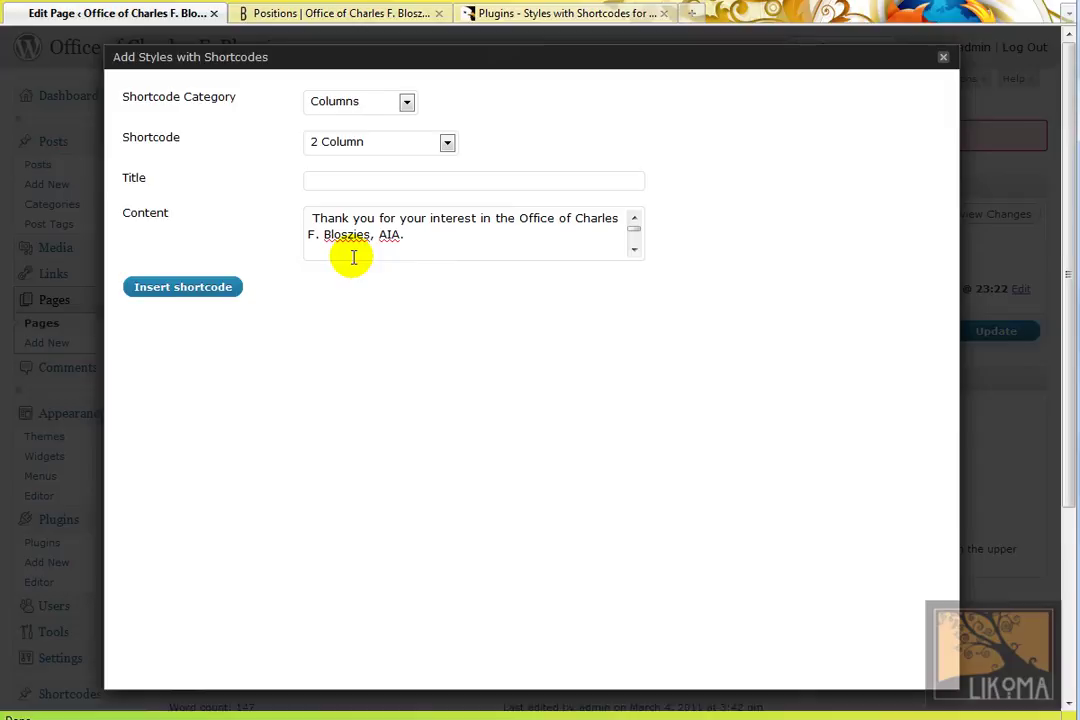
{"action": "left_click", "coordinate": [405, 141]}
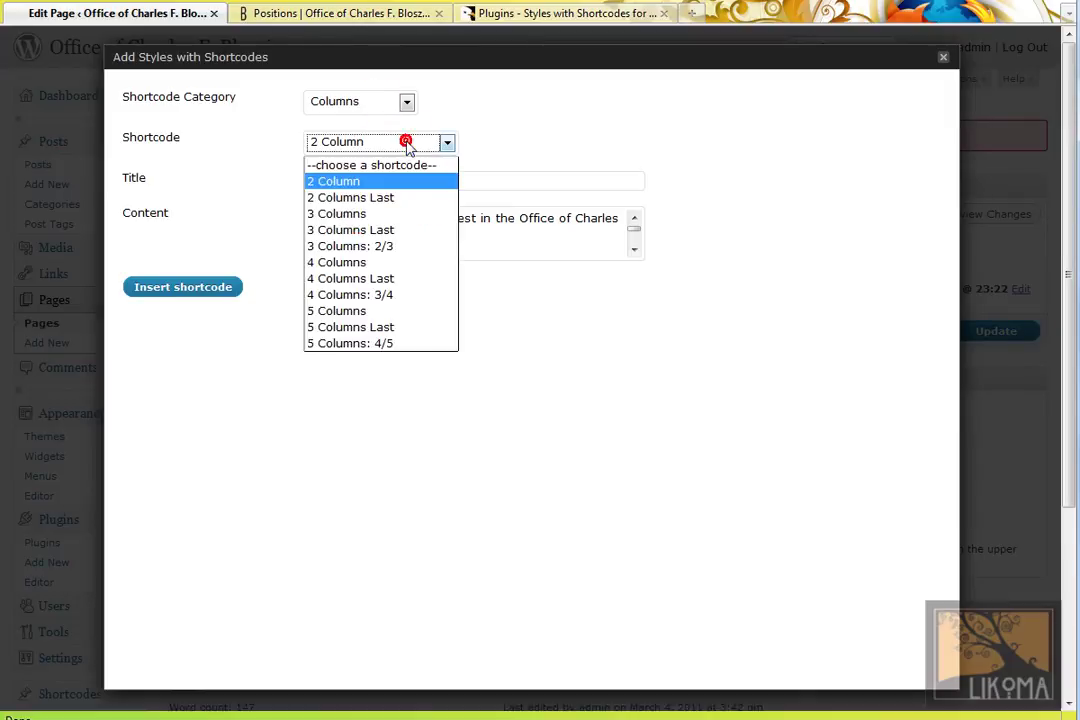
{"action": "left_click", "coordinate": [397, 199]}
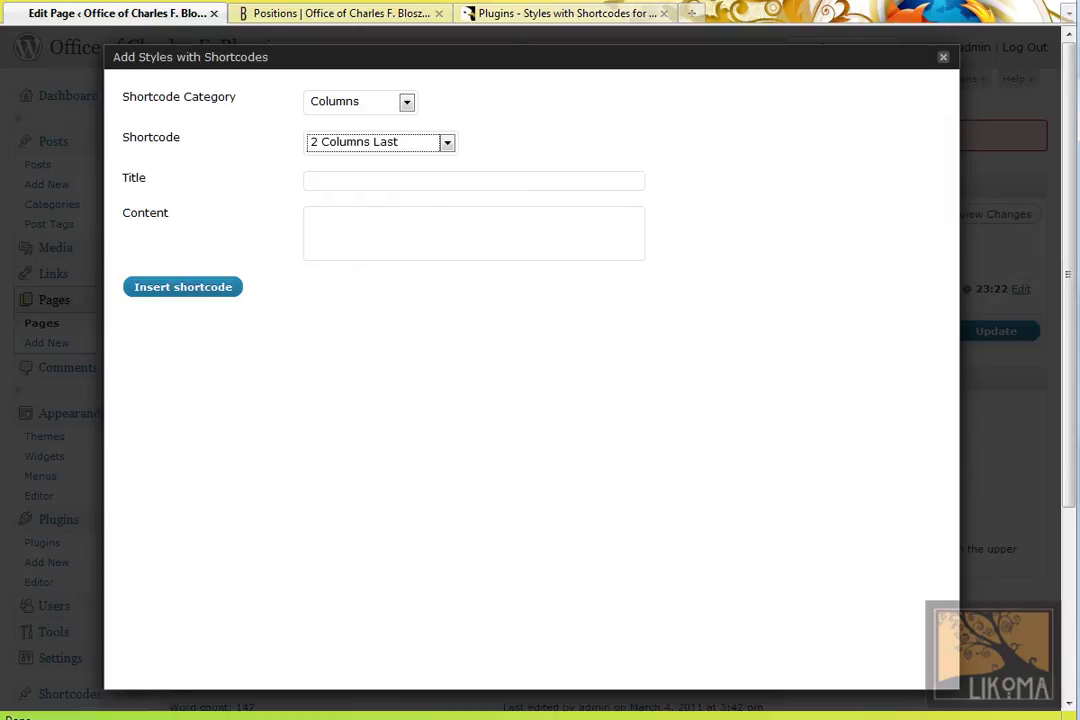
{"action": "left_click", "coordinate": [250, 712]}
{"action": "left_click", "coordinate": [600, 265]}
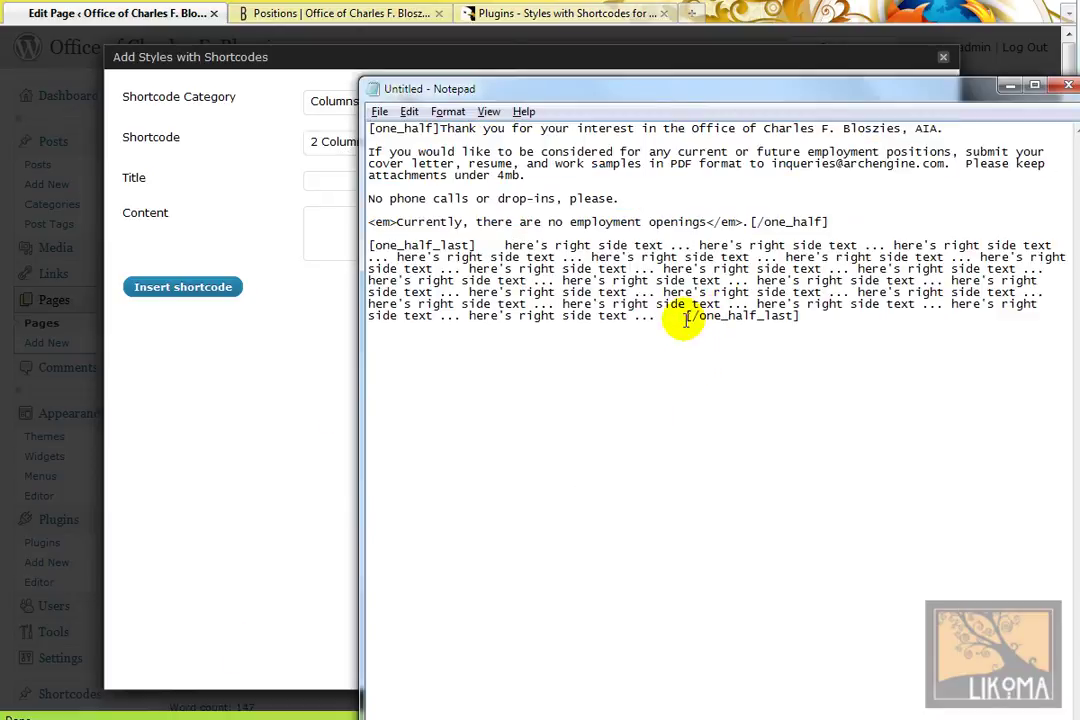
{"action": "left_click_drag", "start_coordinate": [686, 316], "coordinate": [489, 243]}
{"action": "key", "text": "ctrl+c"}
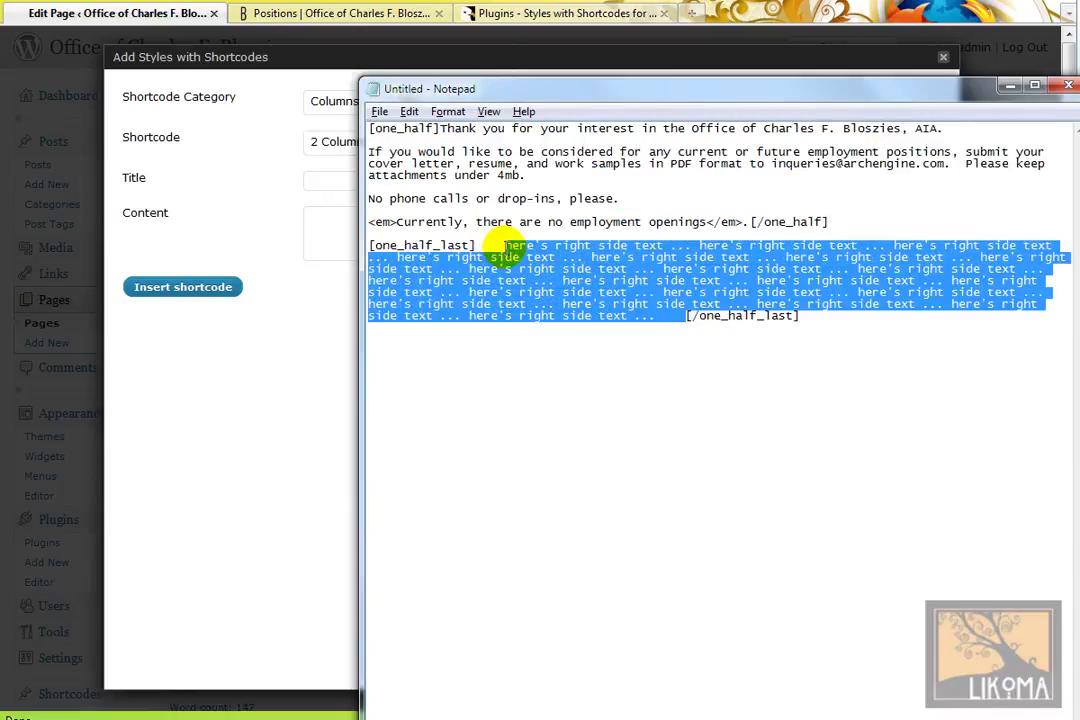
{"action": "left_click", "coordinate": [333, 234]}
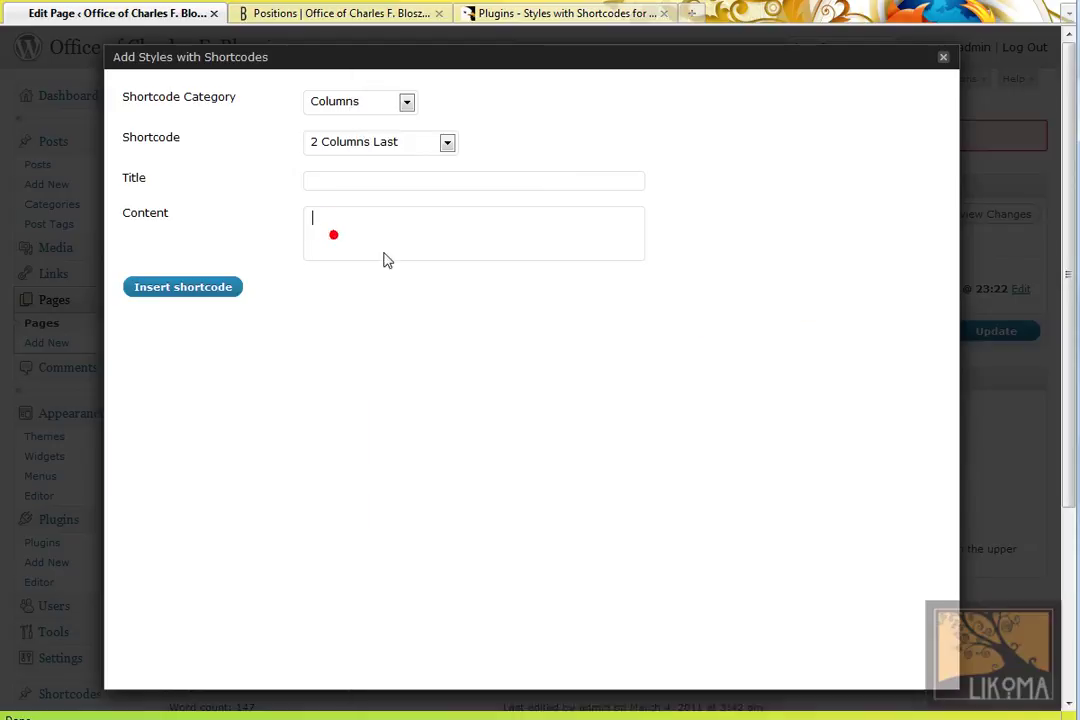
{"action": "key", "text": "ctrl+v"}
{"action": "left_click", "coordinate": [190, 290]}
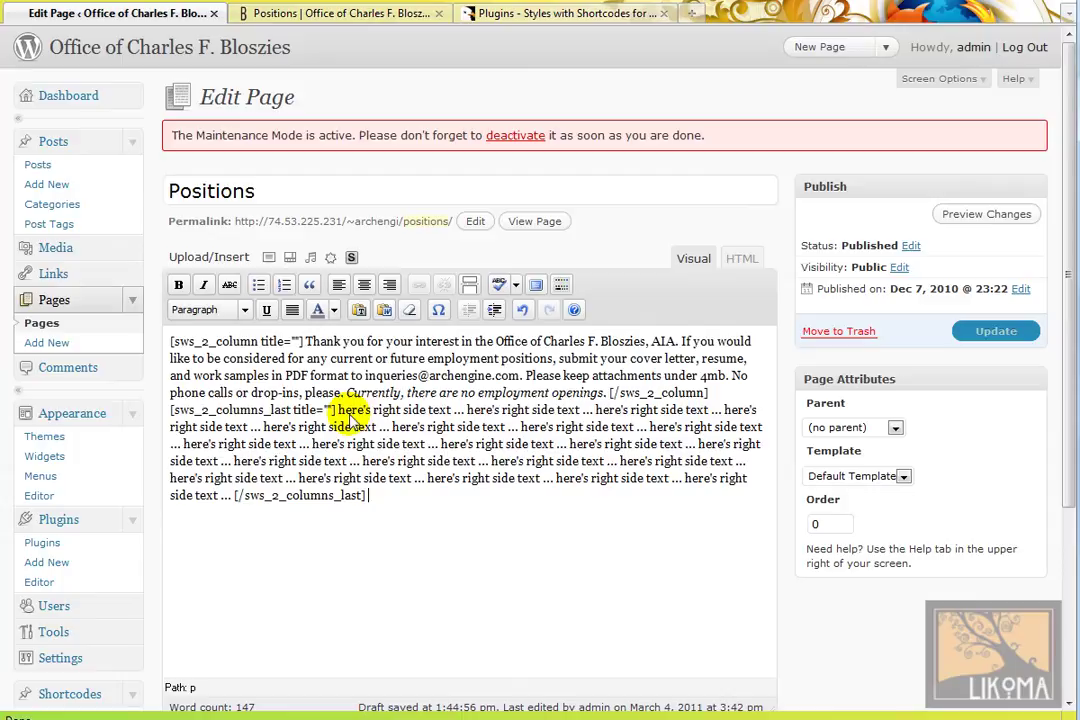
Highlight the first column's opening and closing tags and the second column's opening tag.
{"action": "left_click_drag", "start_coordinate": [305, 341], "coordinate": [145, 338]}
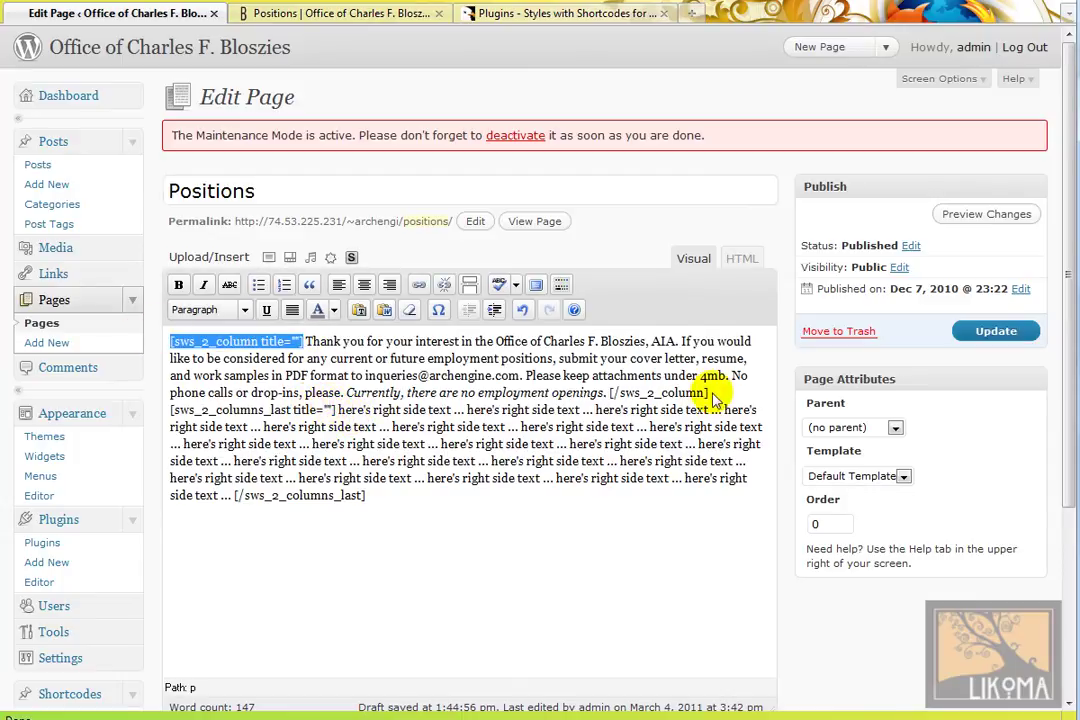
{"action": "left_click_drag", "start_coordinate": [709, 393], "coordinate": [612, 390]}
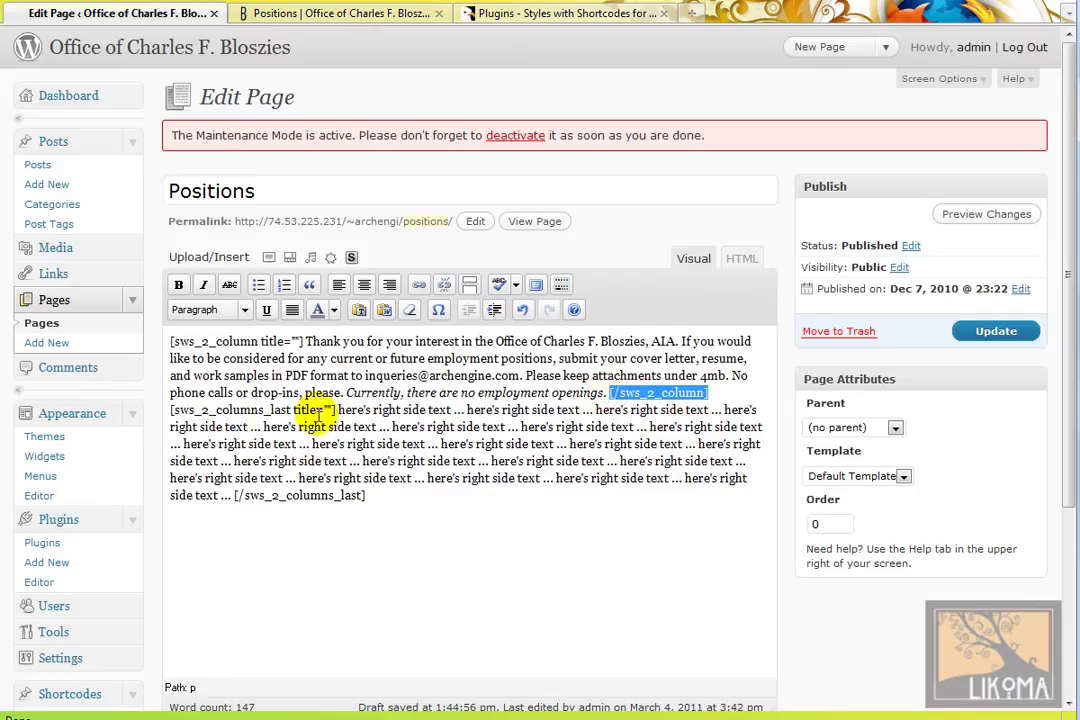
{"action": "left_click_drag", "start_coordinate": [336, 410], "coordinate": [172, 410]}
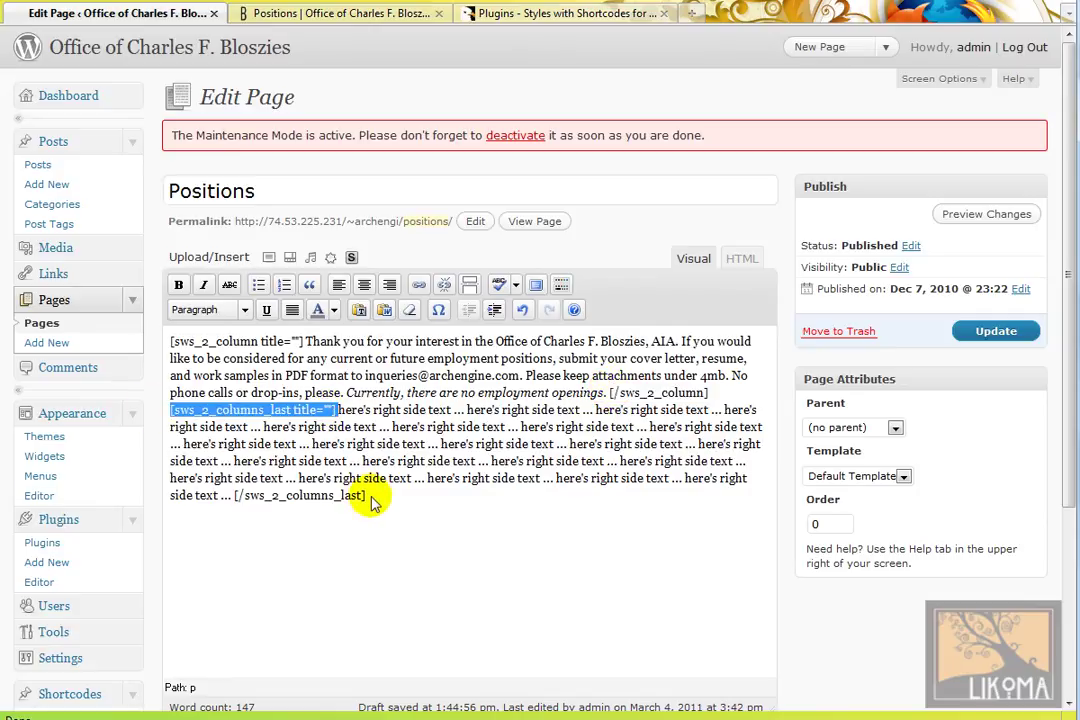
Highlight the second column's closing tag and update the Positions page.
{"action": "left_click_drag", "start_coordinate": [366, 496], "coordinate": [226, 495]}
{"action": "left_click", "coordinate": [268, 495]}
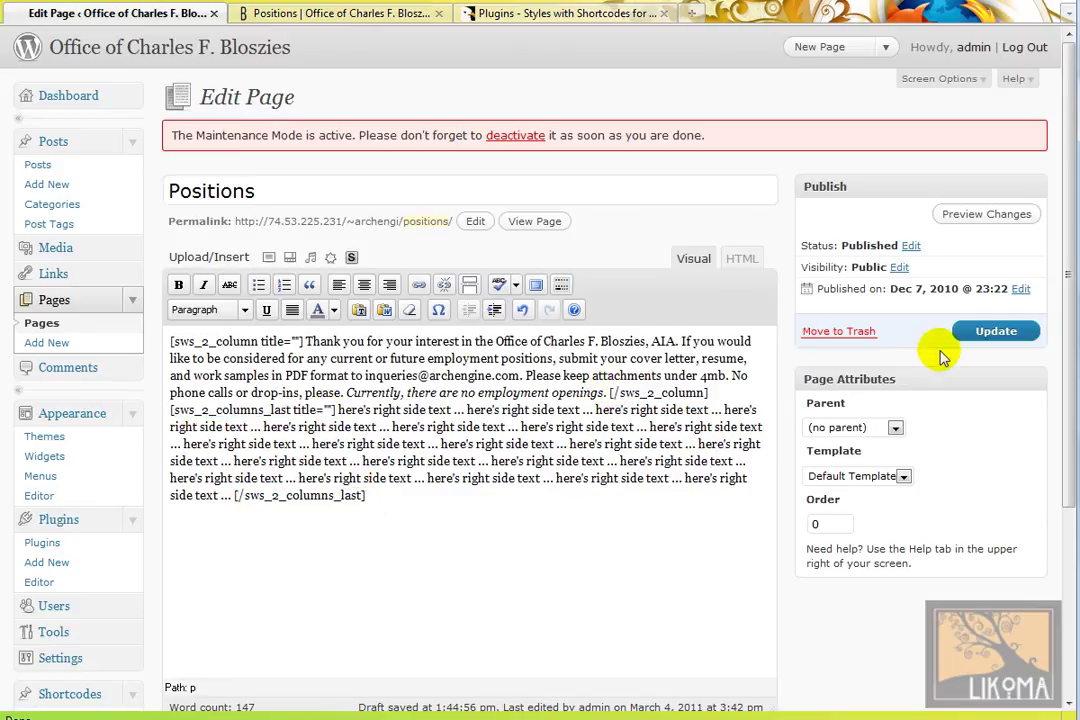
{"action": "left_click", "coordinate": [1025, 334]}
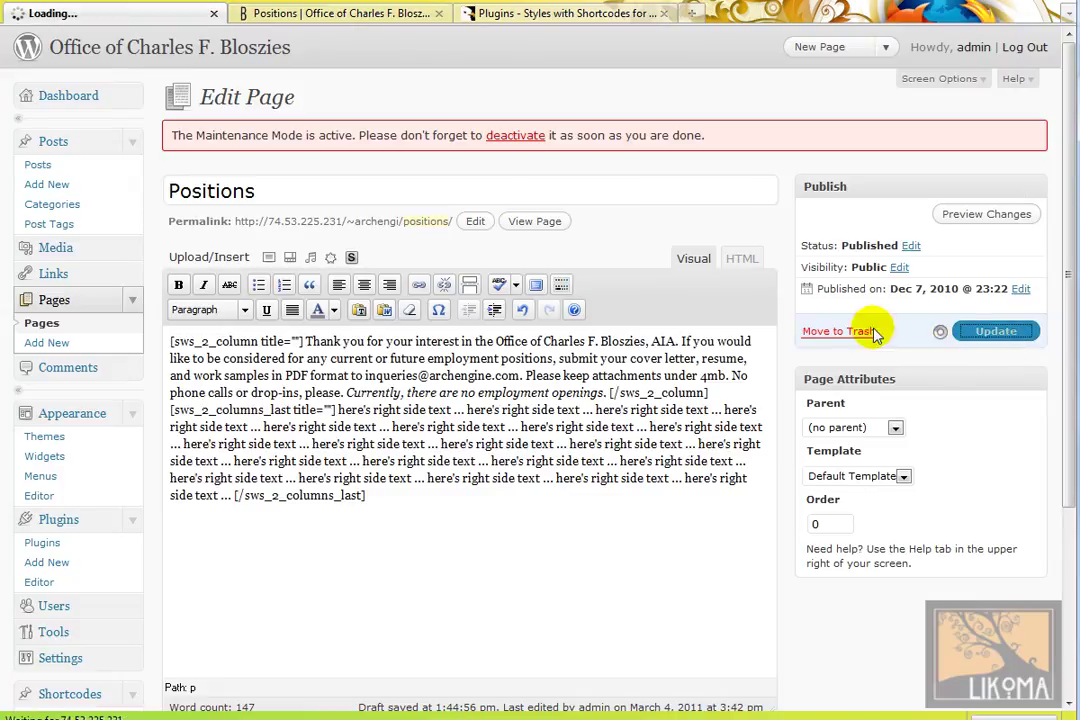
Reload the live Positions page to see the two side-by-side text columns.
{"action": "left_click", "coordinate": [388, 12]}
{"action": "mouse_move", "coordinate": [372, 39]}
{"action": "left_click", "coordinate": [408, 87]}
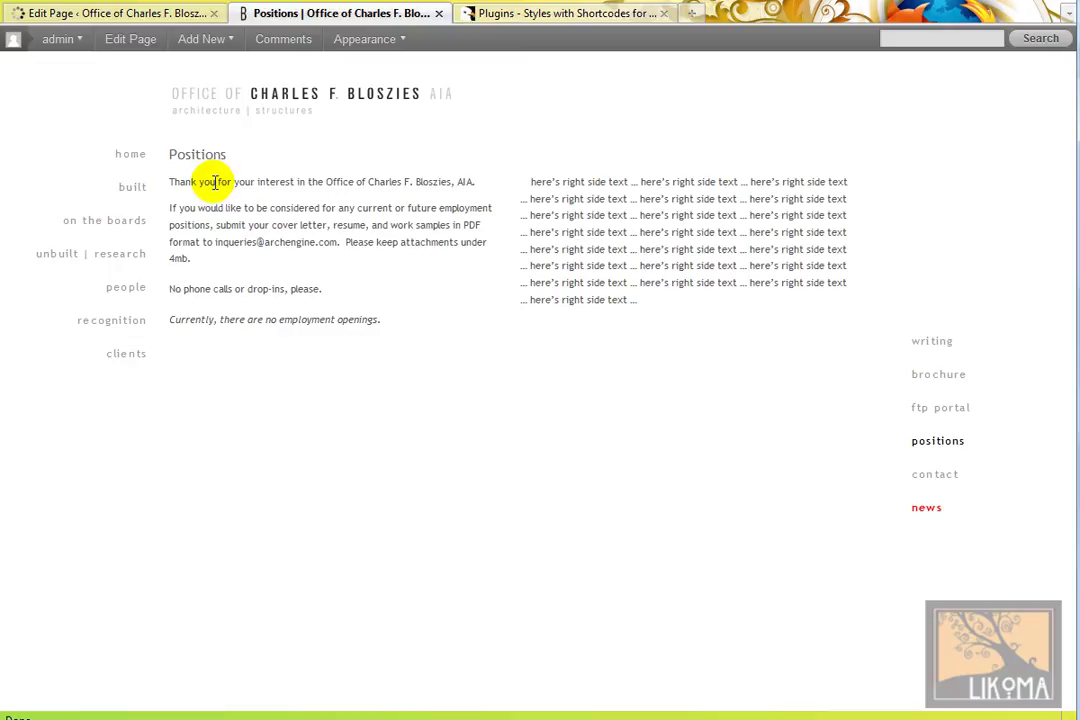
{"action": "key", "text": "F5"}
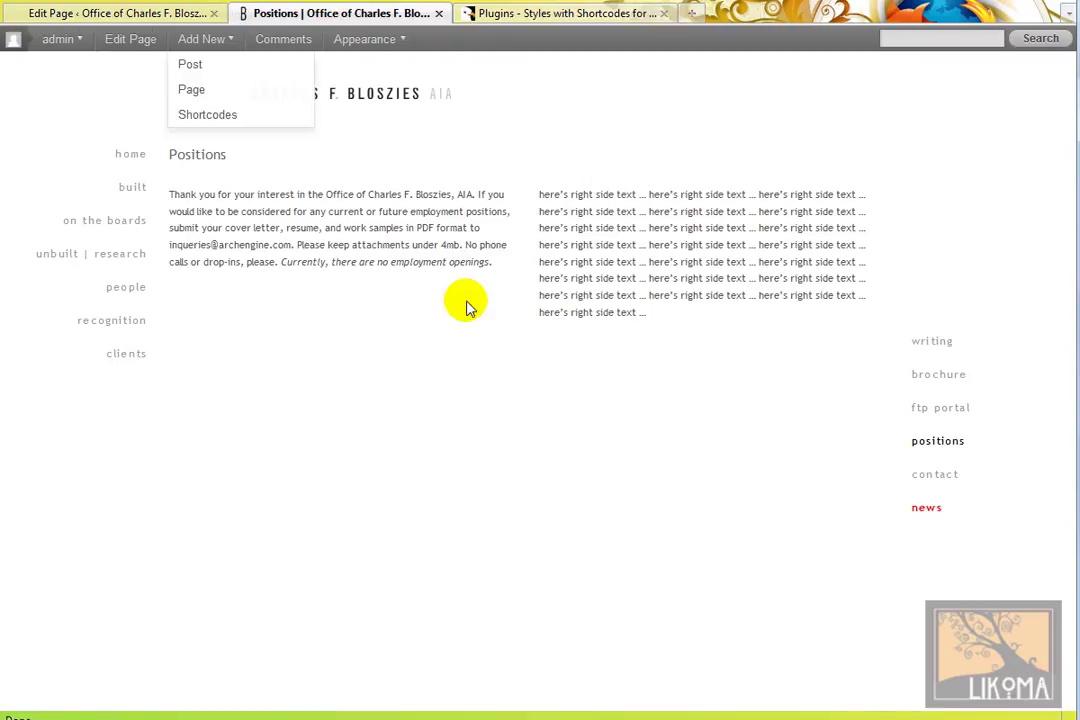
Compare with the Notepad copy and start a new paragraph after 'AIA.' in the left column.
{"action": "left_click", "coordinate": [180, 18]}
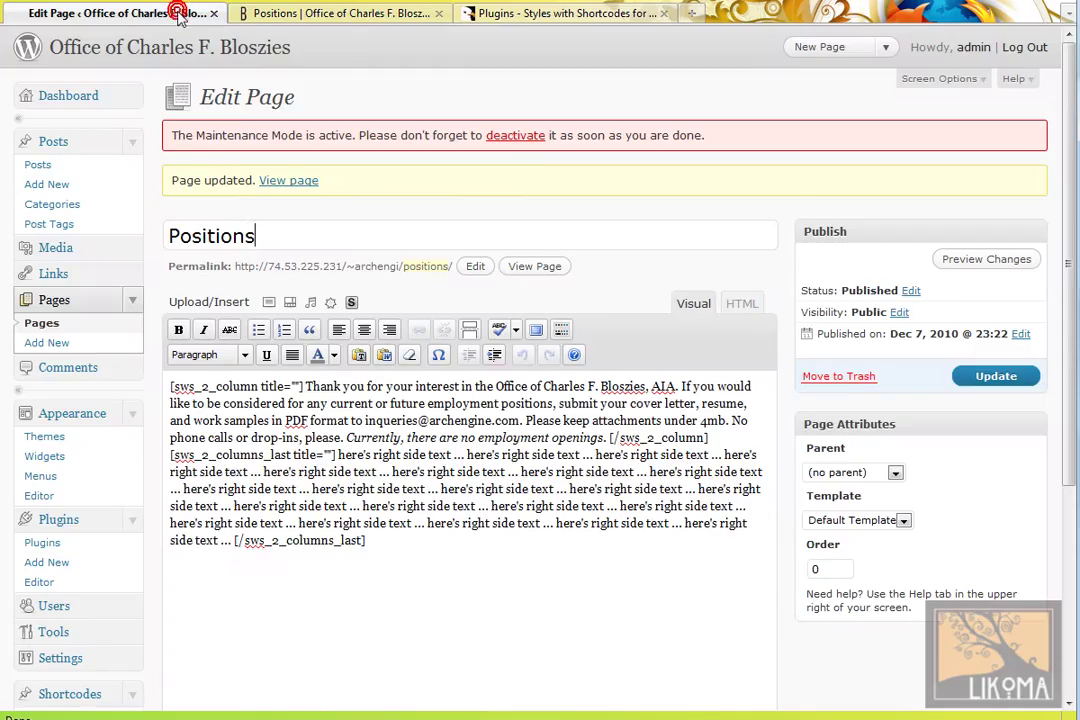
{"action": "key", "text": "alt+Tab"}
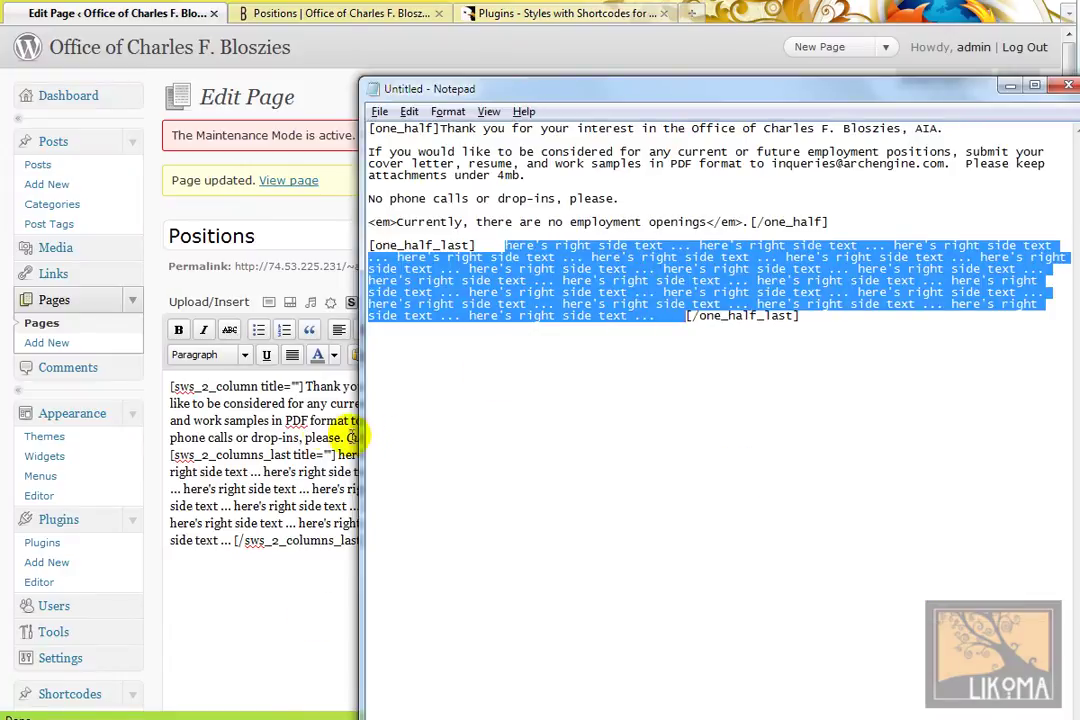
{"action": "left_click", "coordinate": [325, 428]}
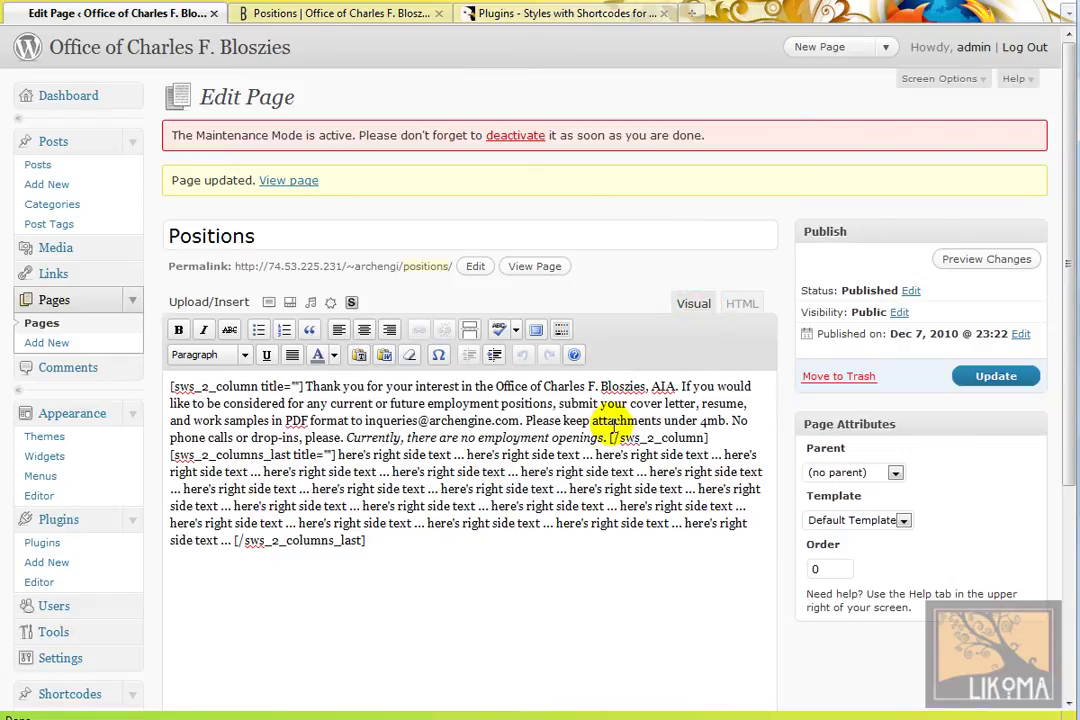
{"action": "key", "text": "alt+Tab"}
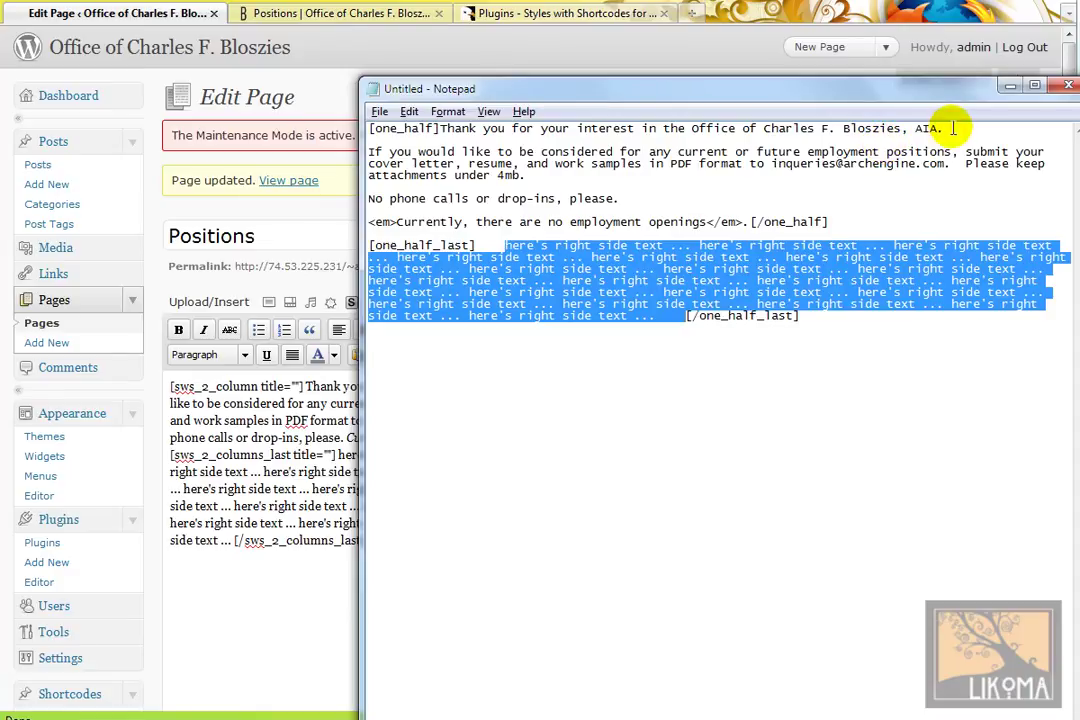
{"action": "left_click", "coordinate": [280, 405]}
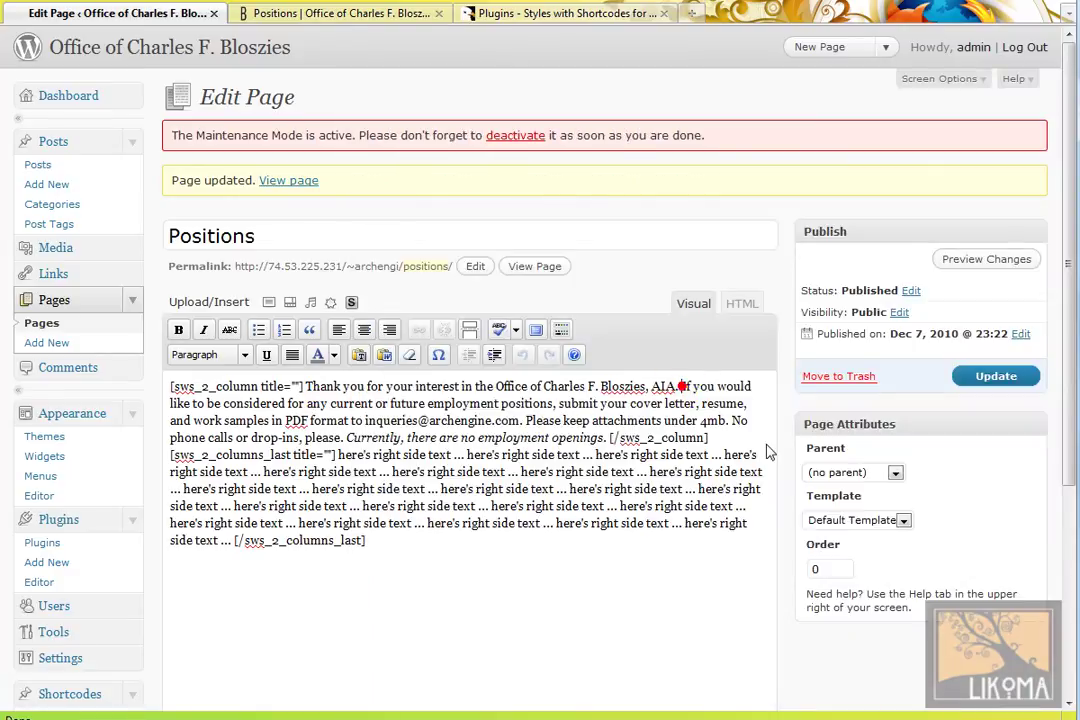
{"action": "key", "text": "Return"}
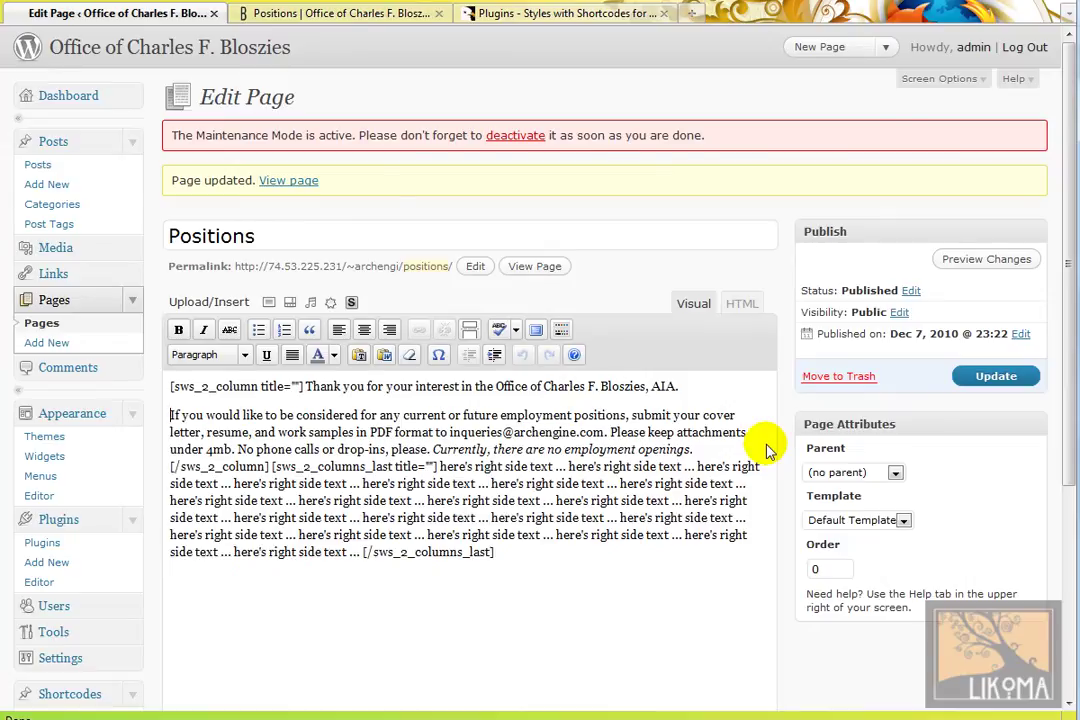
Break the paragraph after 'under 4mb.' at 'No phone calls', update, and view the live page.
{"action": "key", "text": "alt+Tab"}
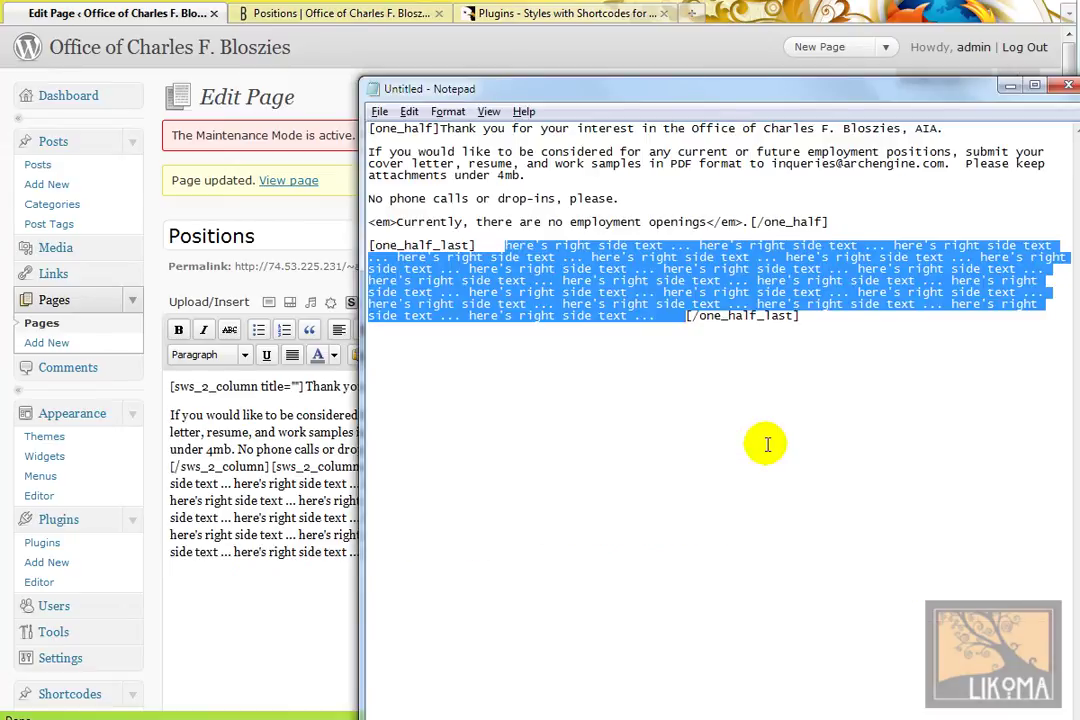
{"action": "key", "text": "alt+Tab"}
{"action": "left_click", "coordinate": [240, 448]}
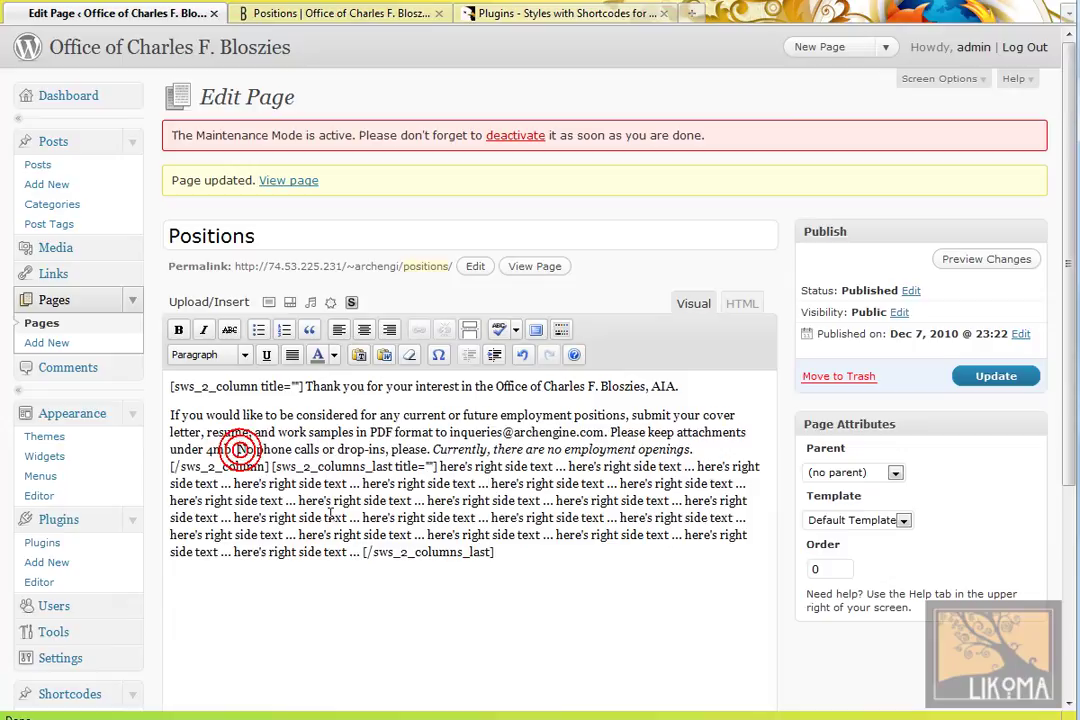
{"action": "key", "text": "Return"}
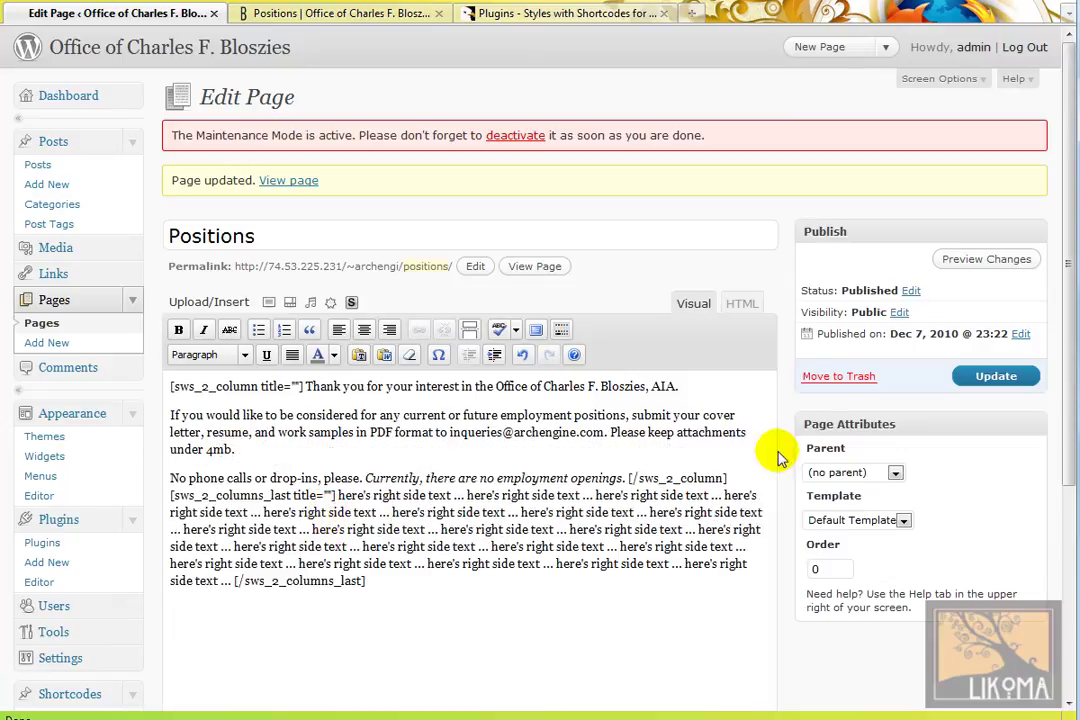
{"action": "left_click", "coordinate": [992, 376]}
{"action": "left_click", "coordinate": [350, 13]}
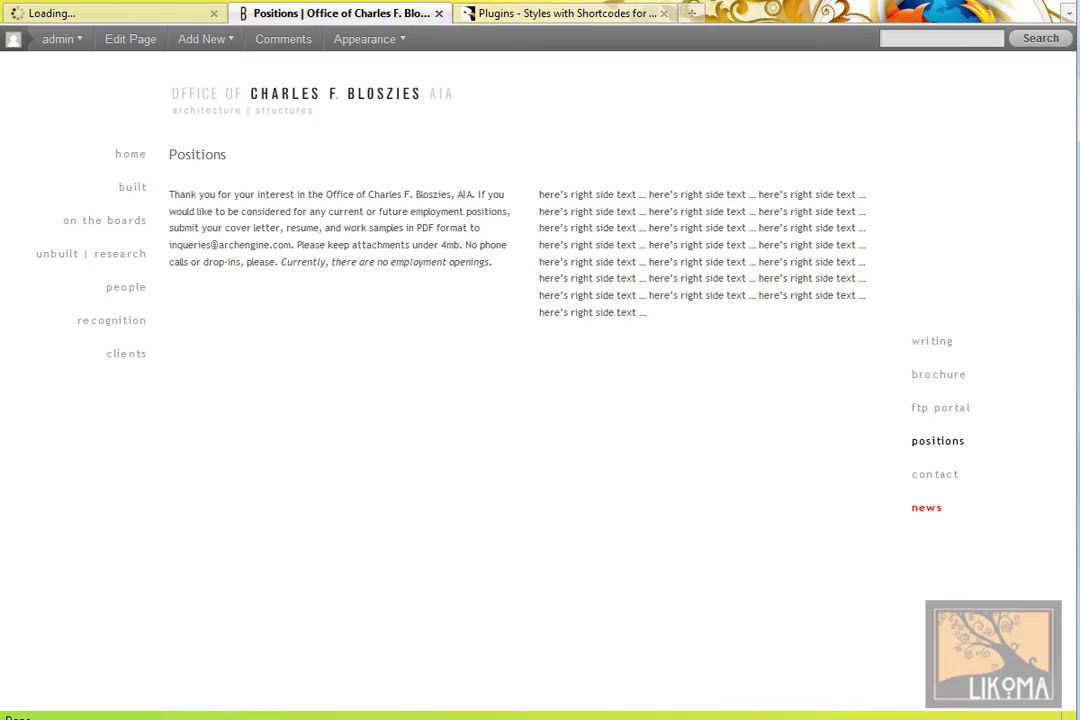
Reload the live Positions page and compare it against the Notepad copy before editing again.
{"action": "key", "text": "F5"}
{"action": "key", "text": "F5"}
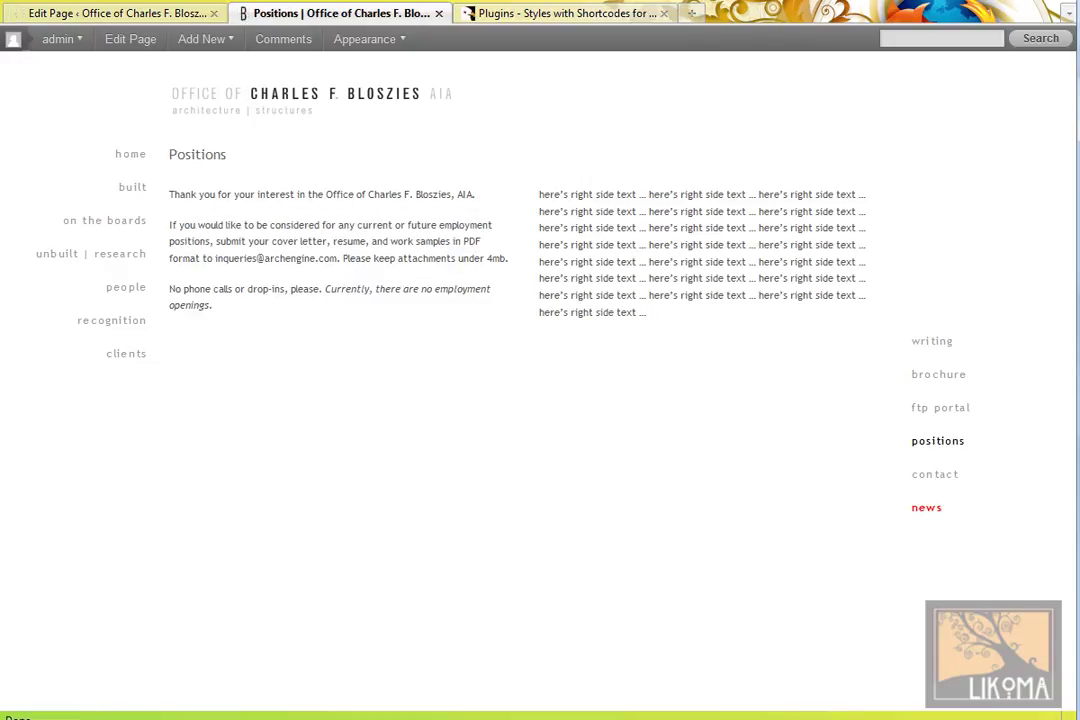
{"action": "key", "text": "alt+Tab"}
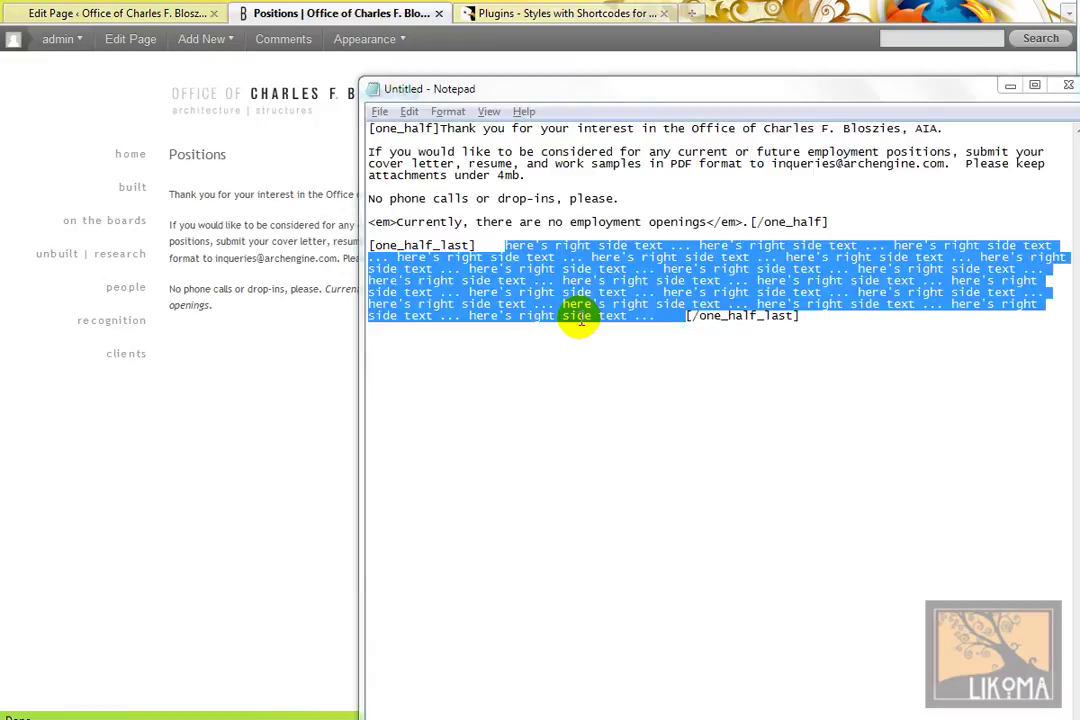
{"action": "key", "text": "alt+Tab"}
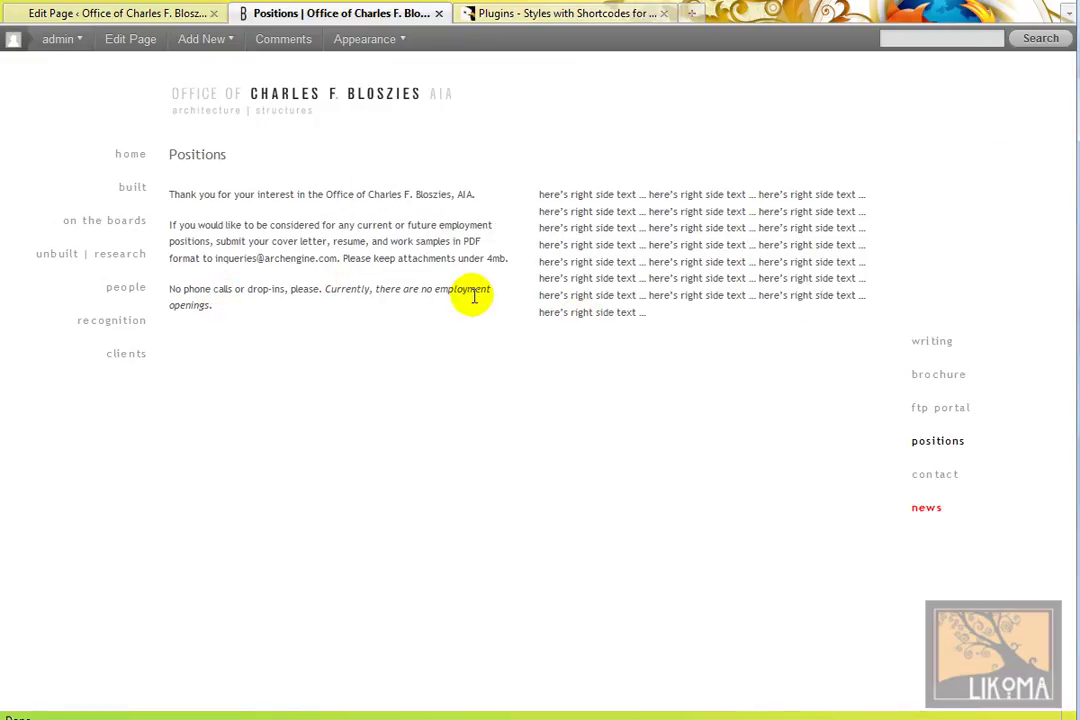
{"action": "key", "text": "alt+Tab"}
{"action": "key", "text": "alt+Tab"}
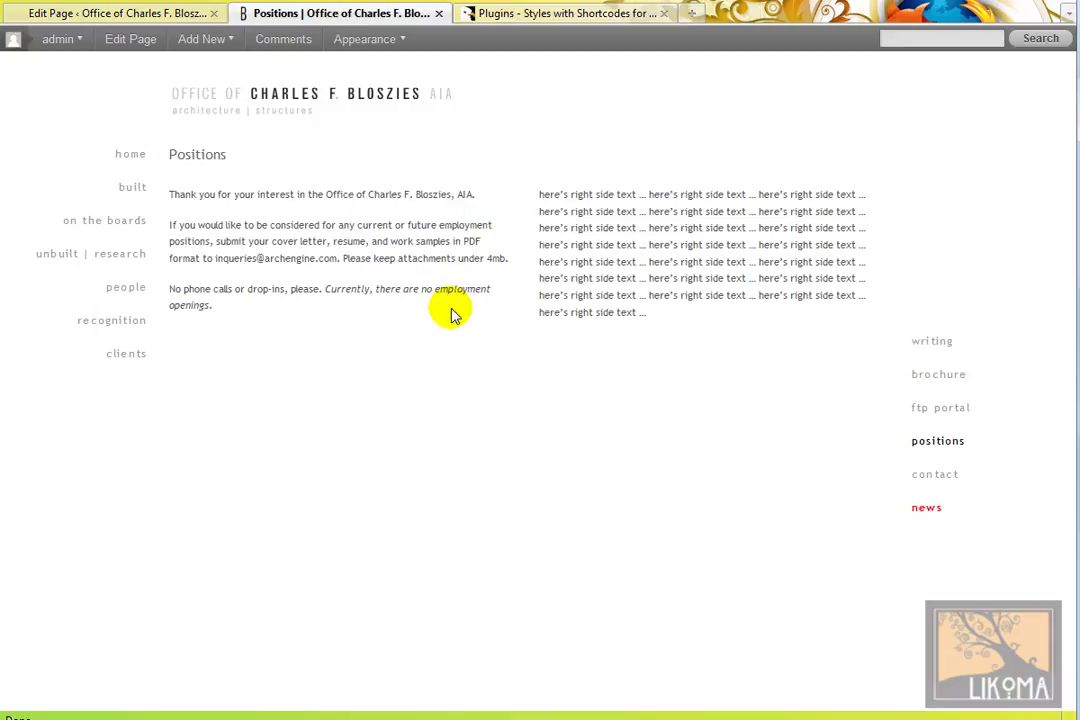
{"action": "left_click", "coordinate": [118, 13]}
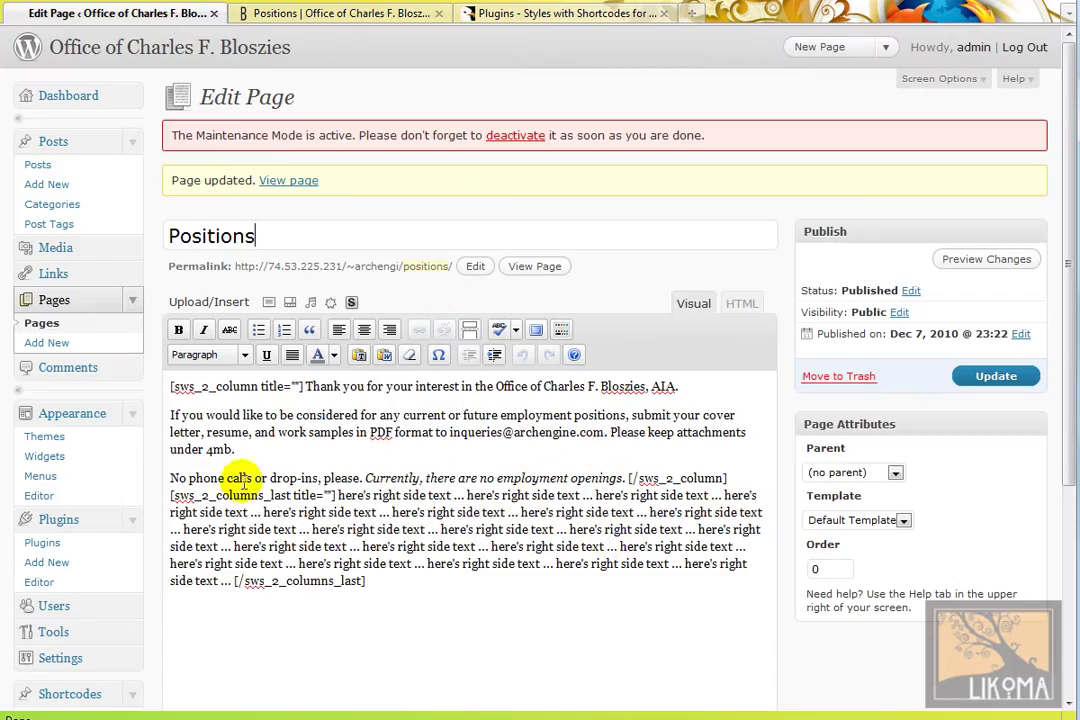
Put 'Currently, there are no employment openings.' in its own paragraph, update, and reload the live page.
{"action": "left_click", "coordinate": [366, 478]}
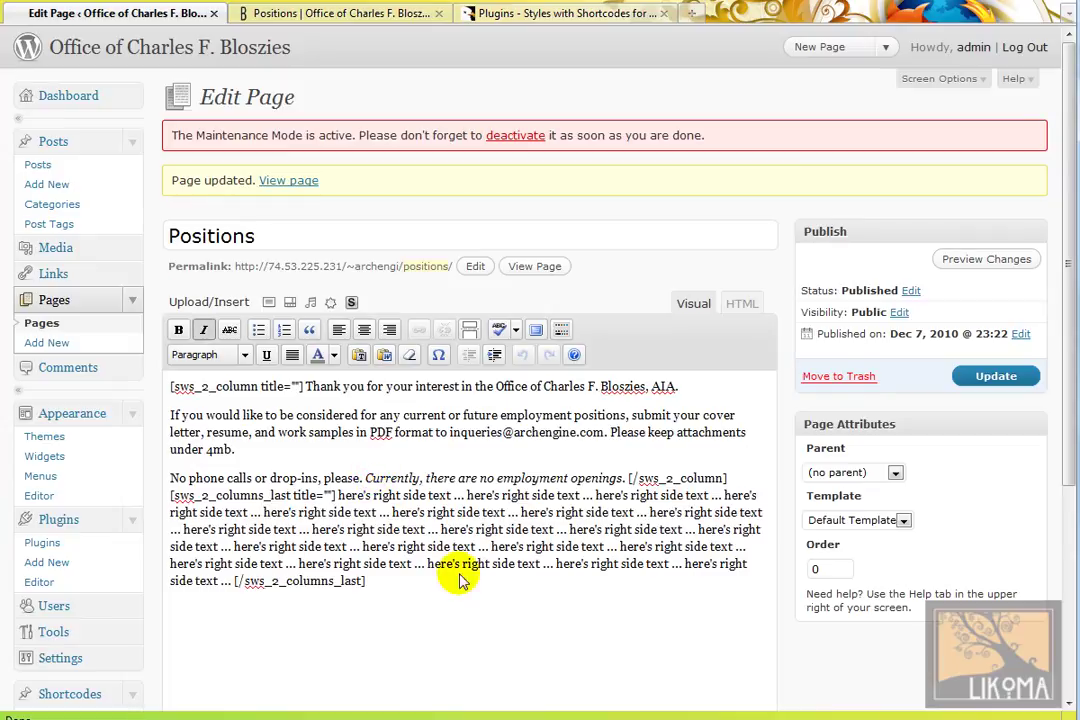
{"action": "key", "text": "Return"}
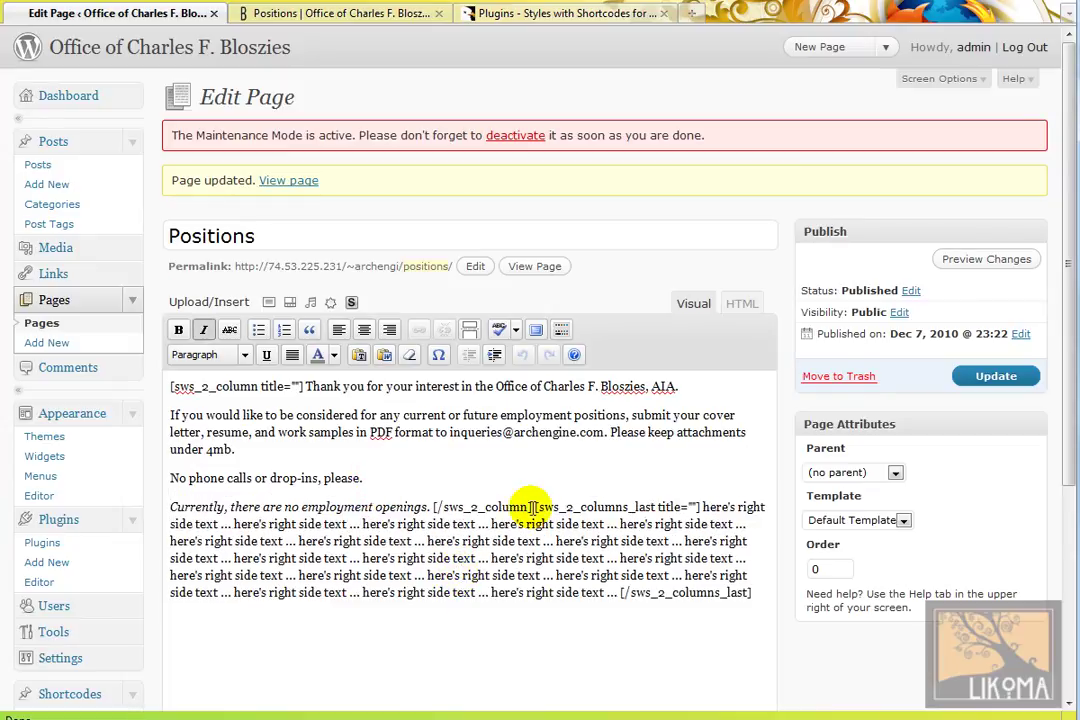
{"action": "left_click", "coordinate": [970, 379]}
{"action": "left_click", "coordinate": [398, 14]}
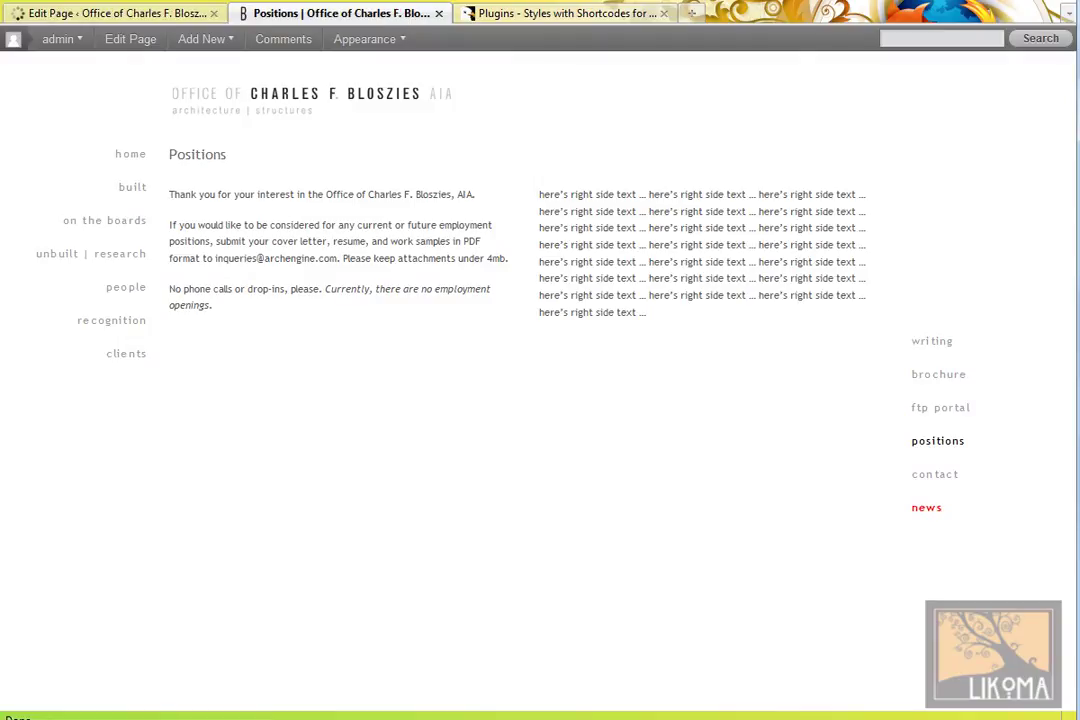
{"action": "key", "text": "F5"}
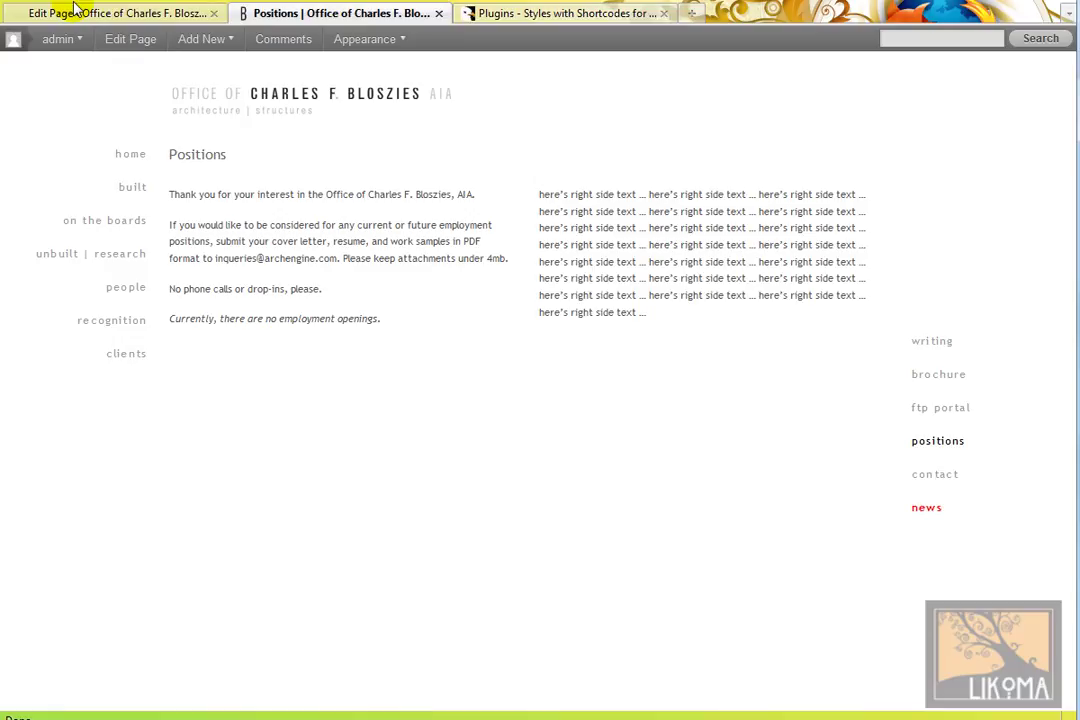
Update the Positions page once more and open the list of all posts.
{"action": "left_click", "coordinate": [95, 16]}
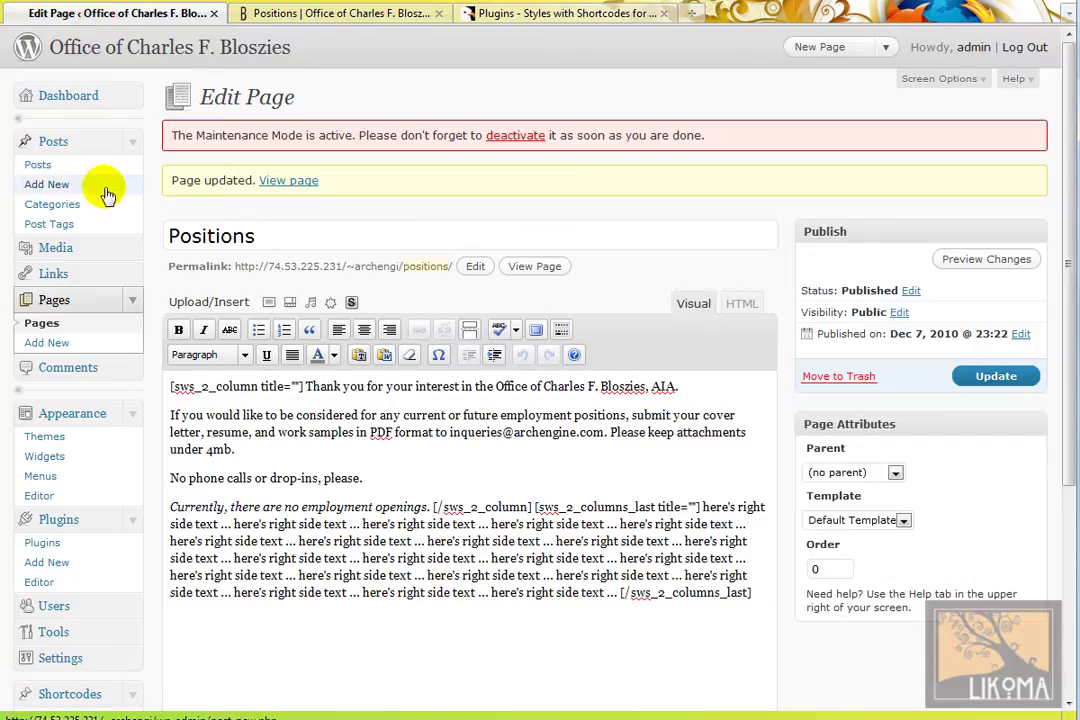
{"action": "left_click", "coordinate": [990, 378]}
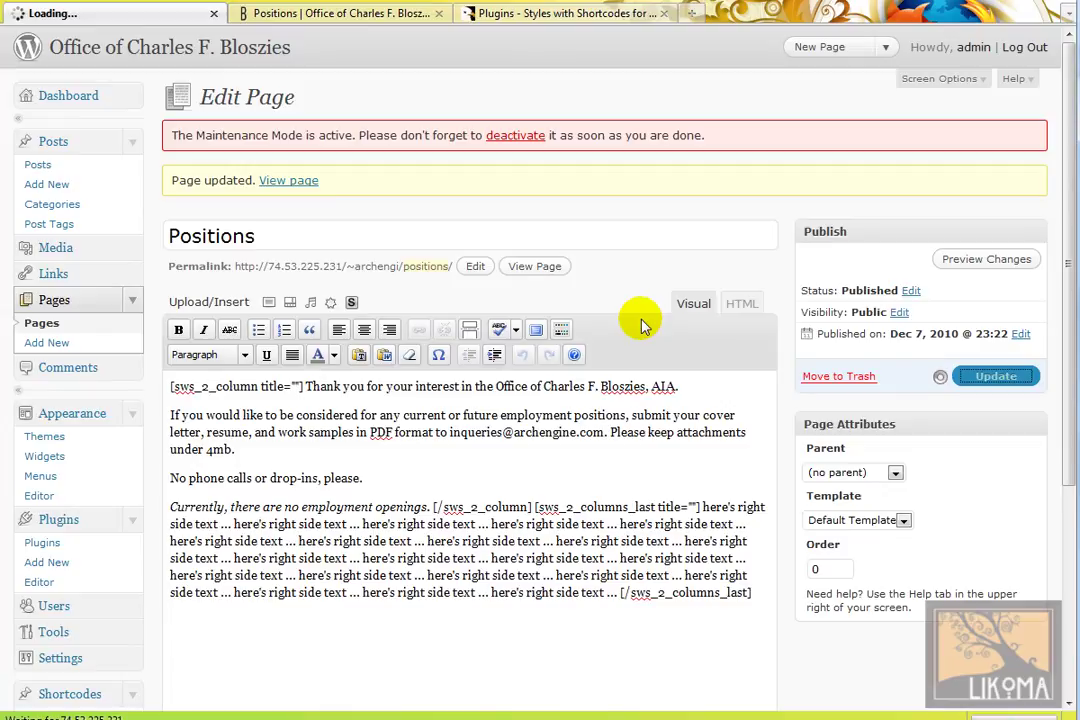
{"action": "left_click", "coordinate": [96, 166]}
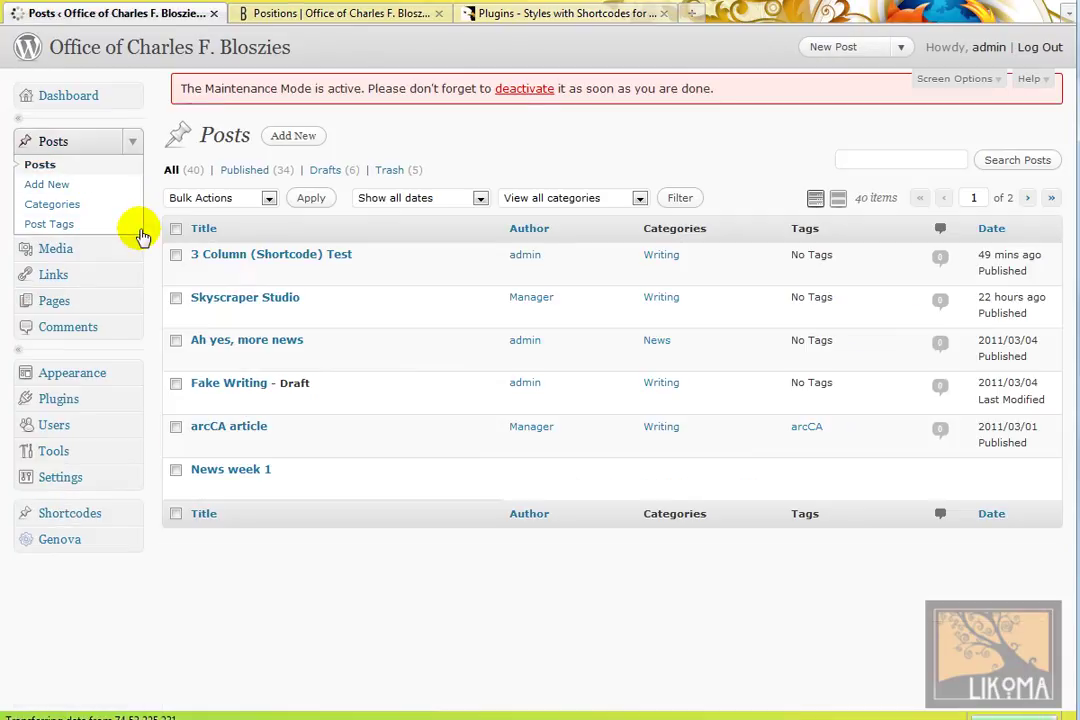
Edit the '3 Column (Shortcode) Test' post and open its published view in a new tab.
{"action": "left_click", "coordinate": [266, 255]}
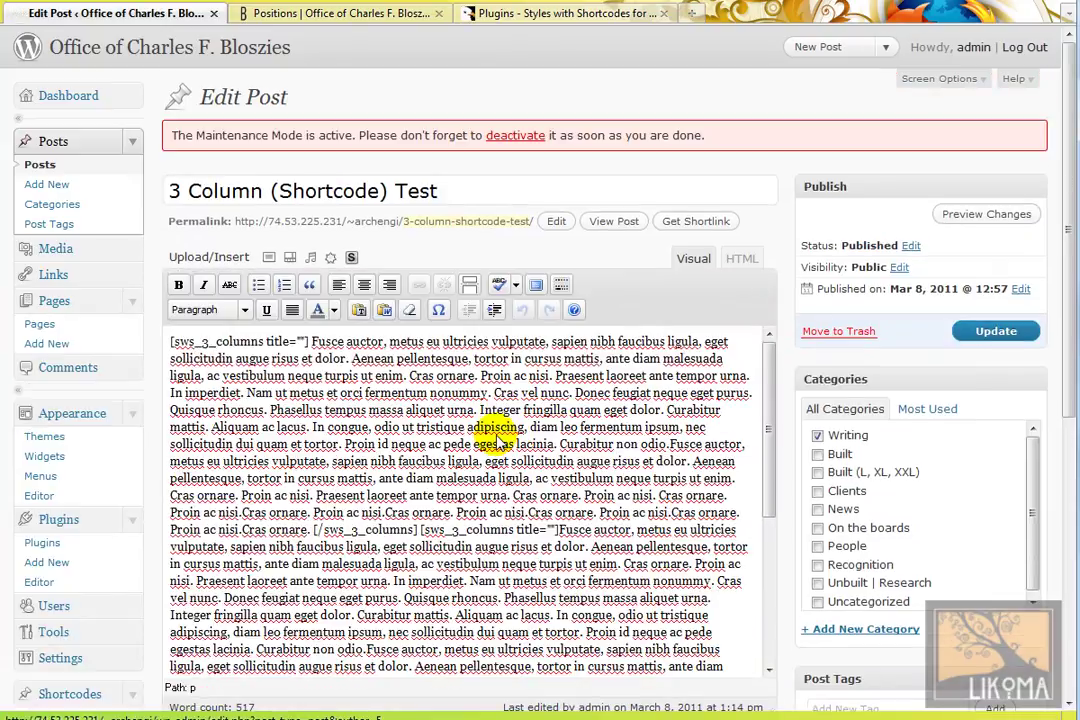
{"action": "scroll", "coordinate": [465, 535], "scroll_direction": "down", "scroll_amount": 3}
{"action": "scroll", "coordinate": [480, 525], "scroll_direction": "up", "scroll_amount": 3}
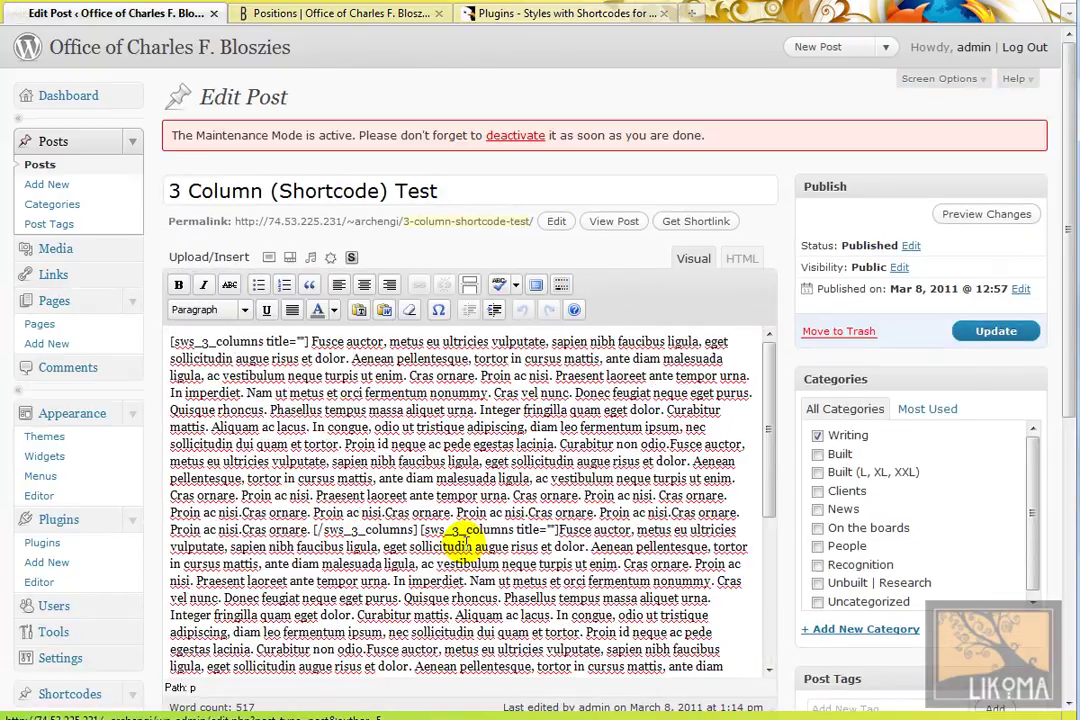
{"action": "right_click", "coordinate": [630, 226]}
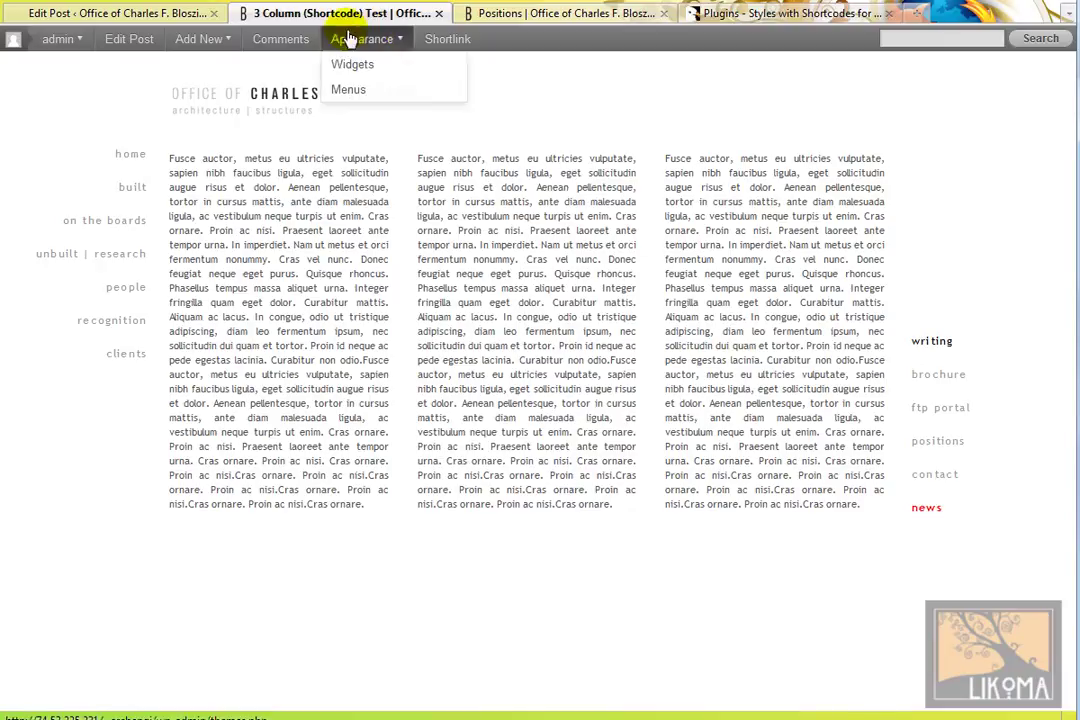
Back in the post editor, select all of the three-column shortcode text with Ctrl+A and delete it.
{"action": "left_click", "coordinate": [165, 17]}
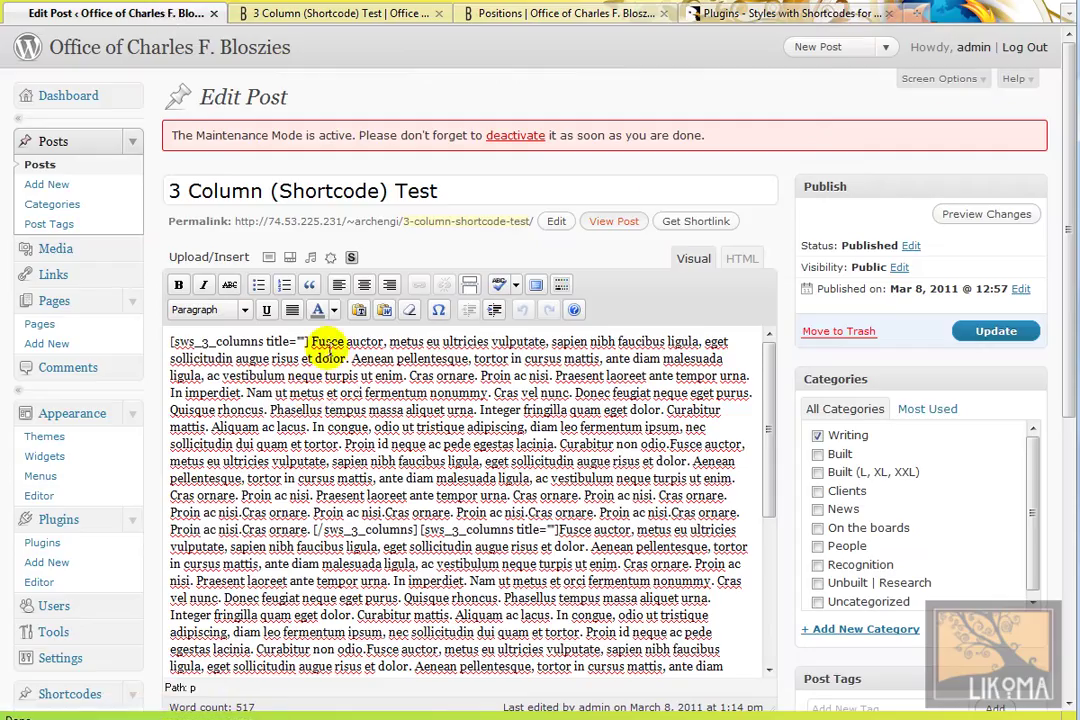
{"action": "left_click_drag", "start_coordinate": [311, 341], "coordinate": [434, 542]}
{"action": "key", "text": "ctrl+c"}
{"action": "left_click", "coordinate": [431, 544]}
{"action": "key", "text": "ctrl+a"}
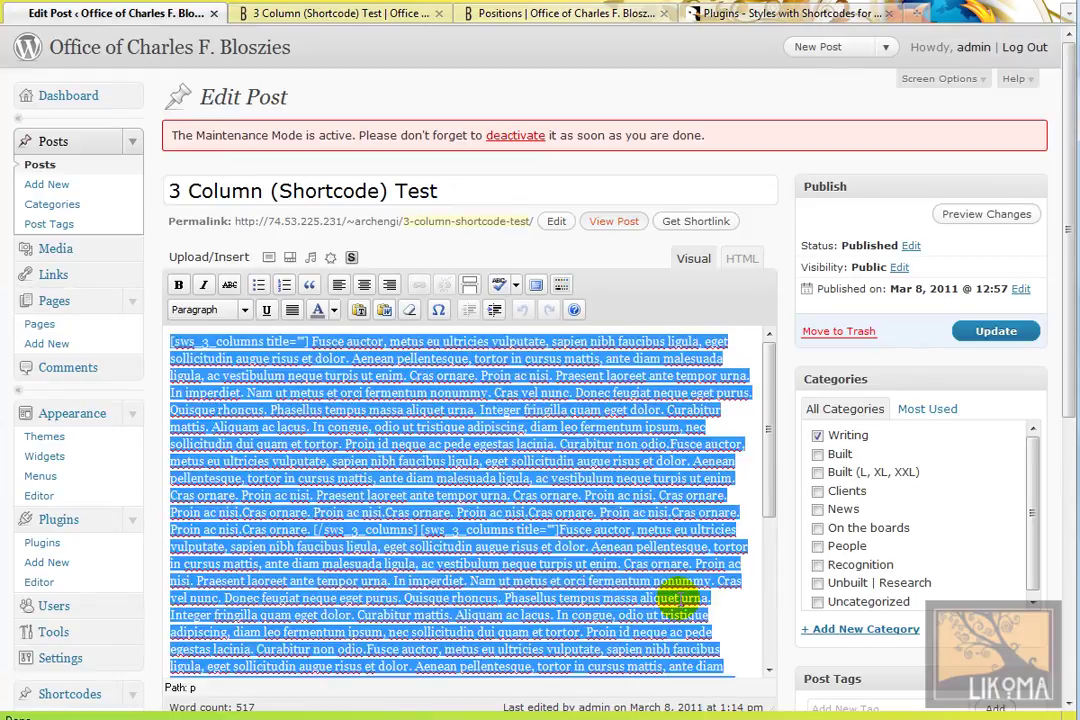
{"action": "key", "text": "Delete"}
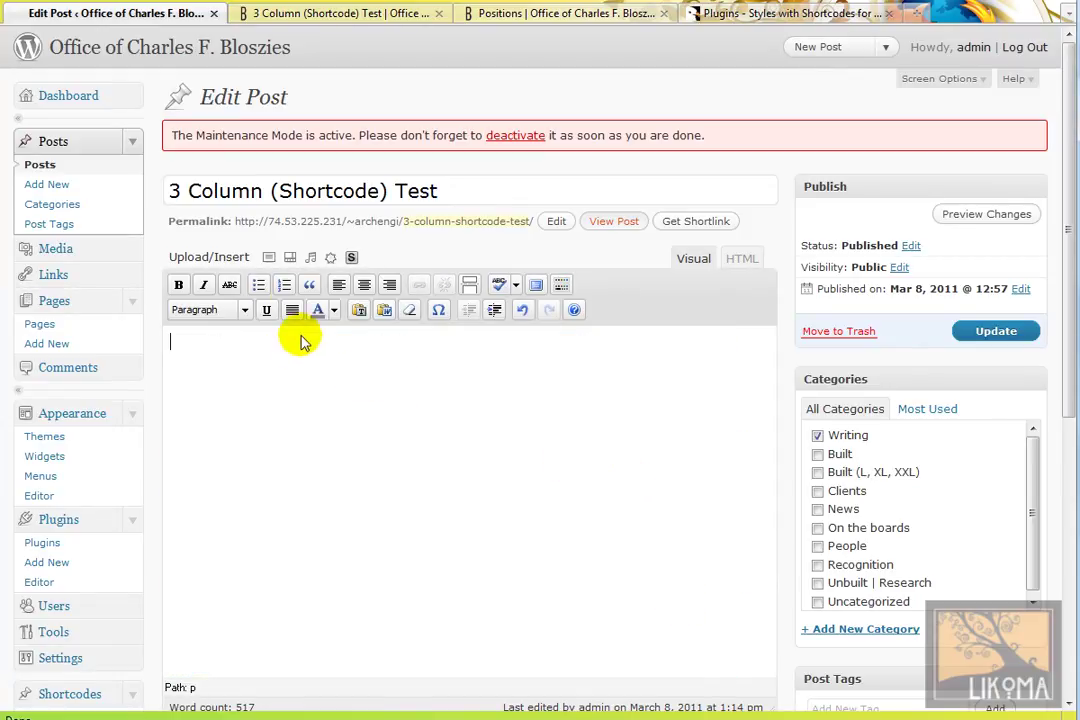
Insert a Columns > 3 Columns shortcode whose content is the pasted lorem ipsum text.
{"action": "left_click", "coordinate": [351, 258]}
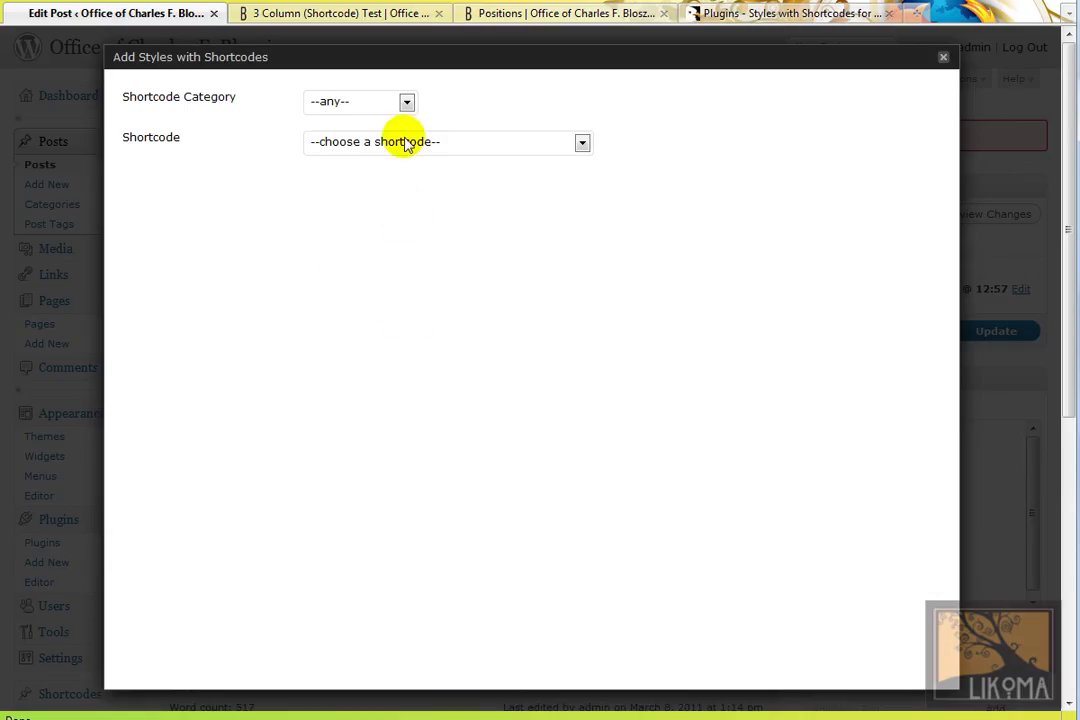
{"action": "left_click", "coordinate": [406, 102]}
{"action": "left_click", "coordinate": [362, 222]}
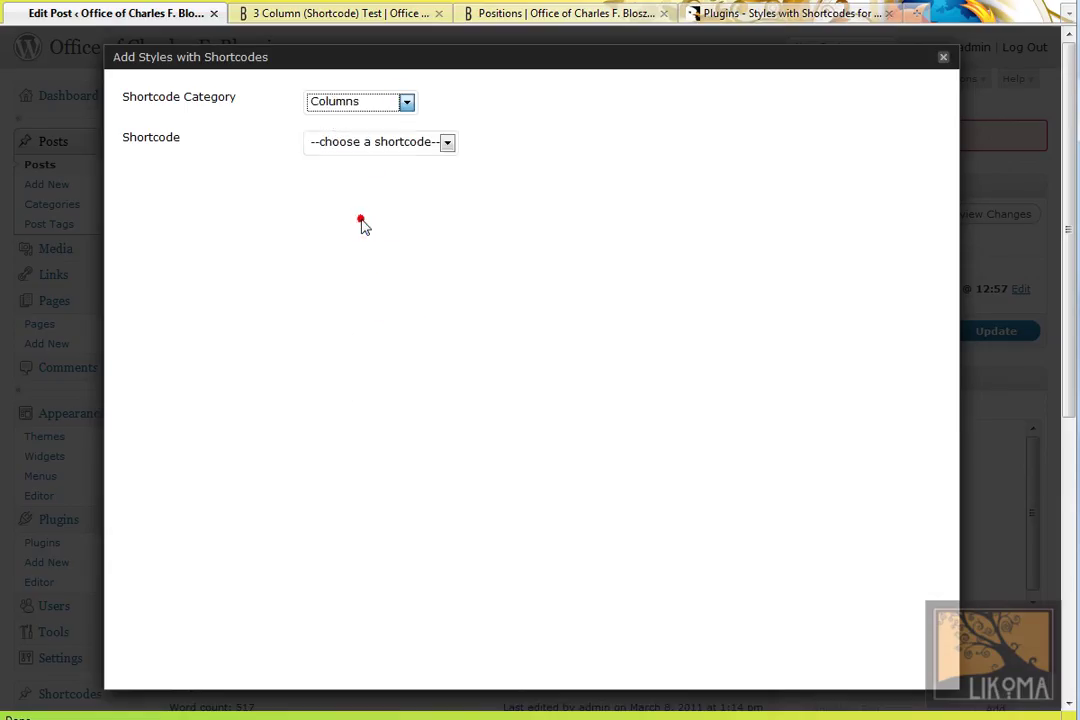
{"action": "left_click", "coordinate": [440, 145]}
{"action": "left_click", "coordinate": [383, 213]}
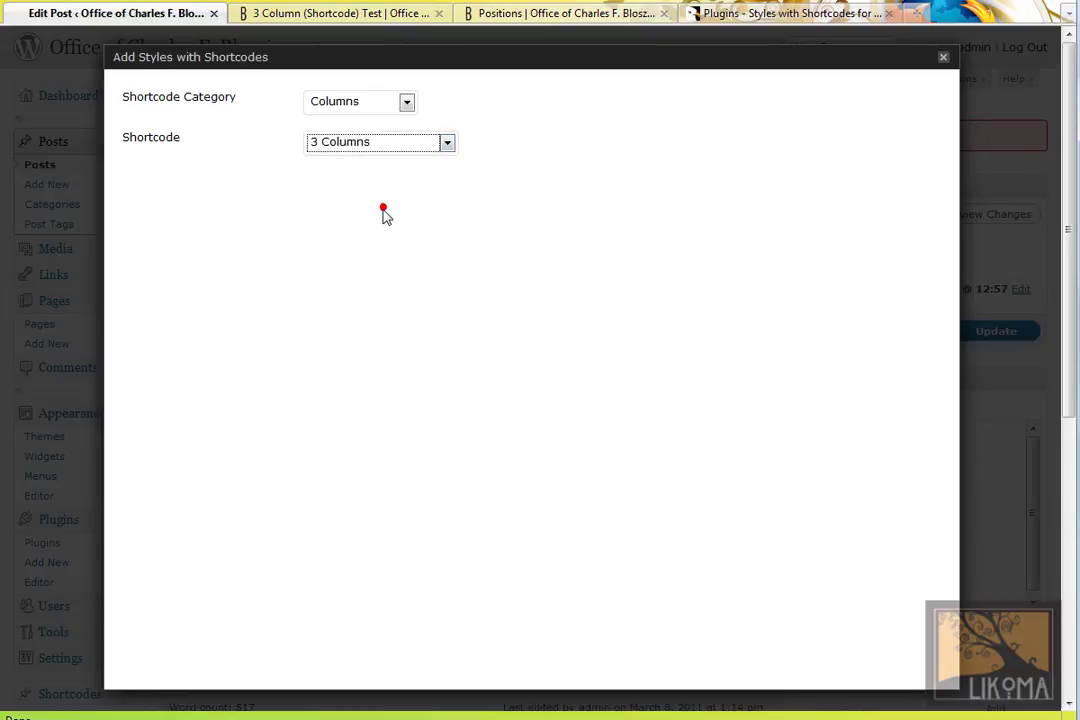
{"action": "left_click", "coordinate": [378, 253]}
{"action": "key", "text": "ctrl+v"}
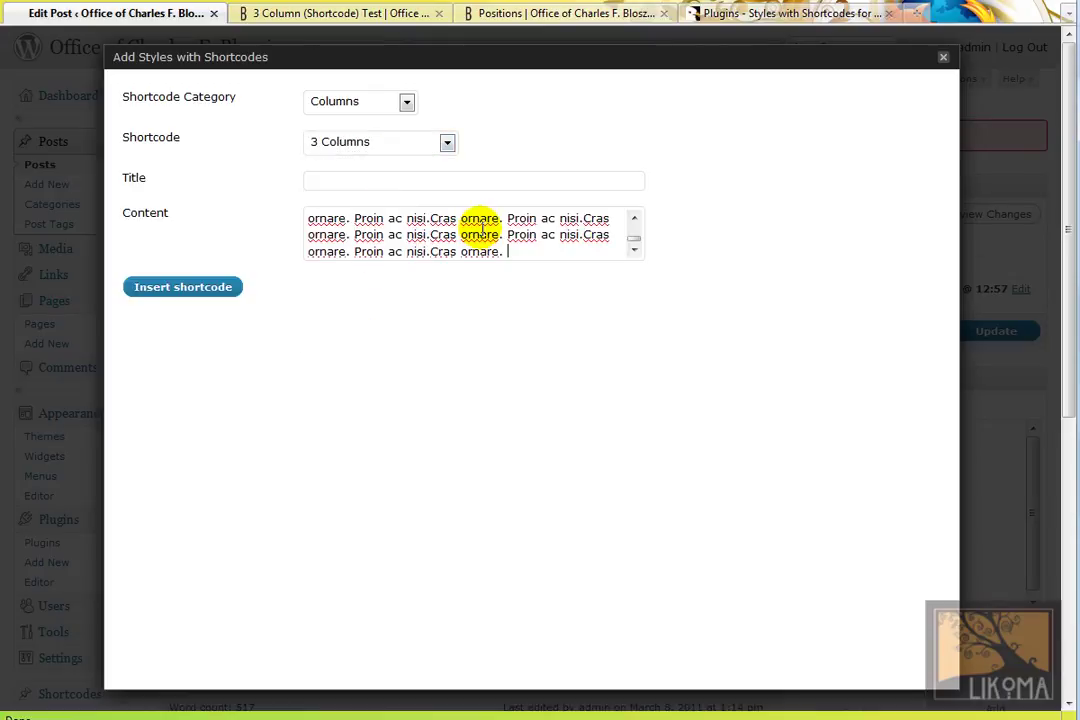
{"action": "left_click", "coordinate": [184, 287]}
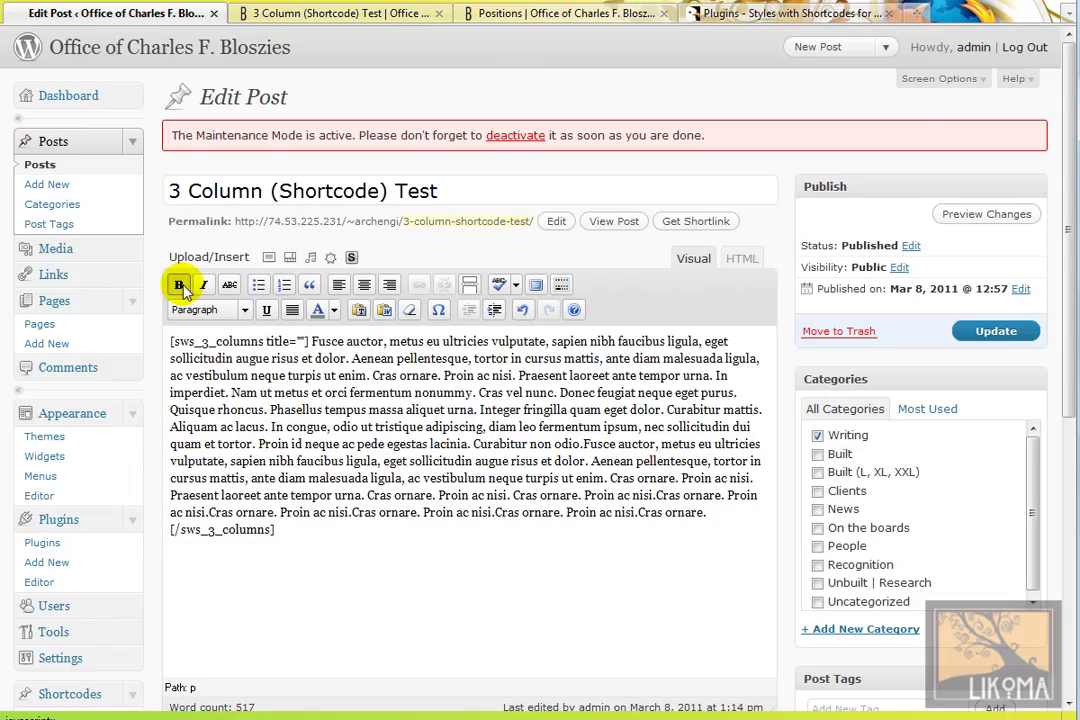
Insert a second 3 Columns shortcode block into the post.
{"action": "left_click", "coordinate": [352, 258]}
{"action": "left_click", "coordinate": [399, 248]}
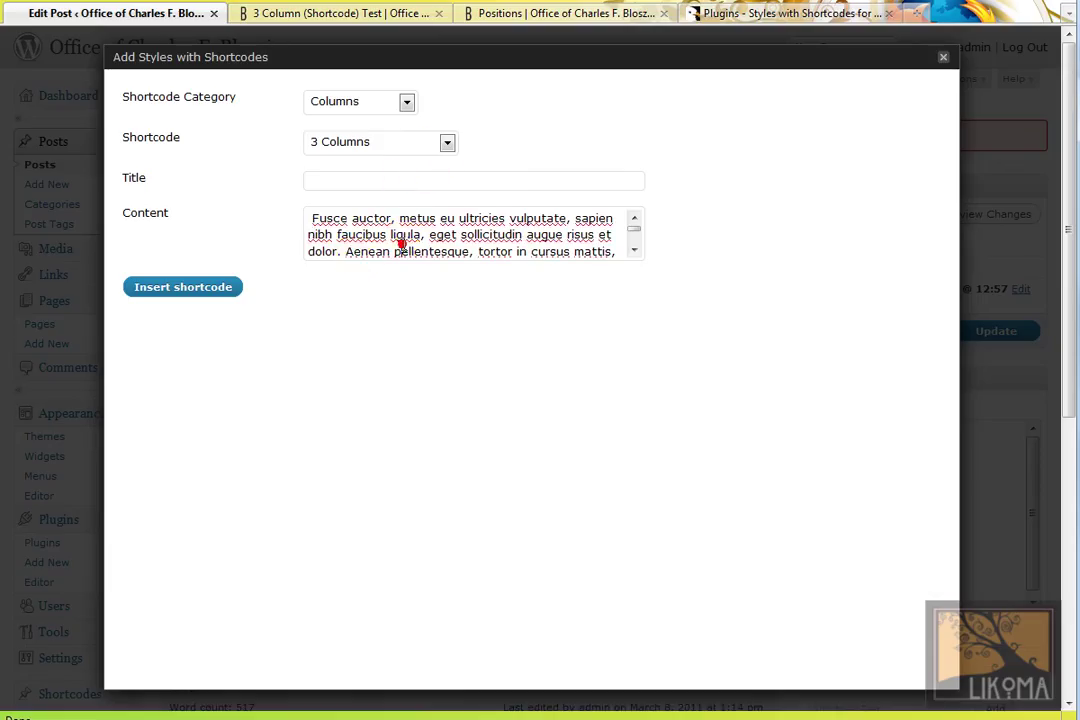
{"action": "left_click", "coordinate": [190, 288]}
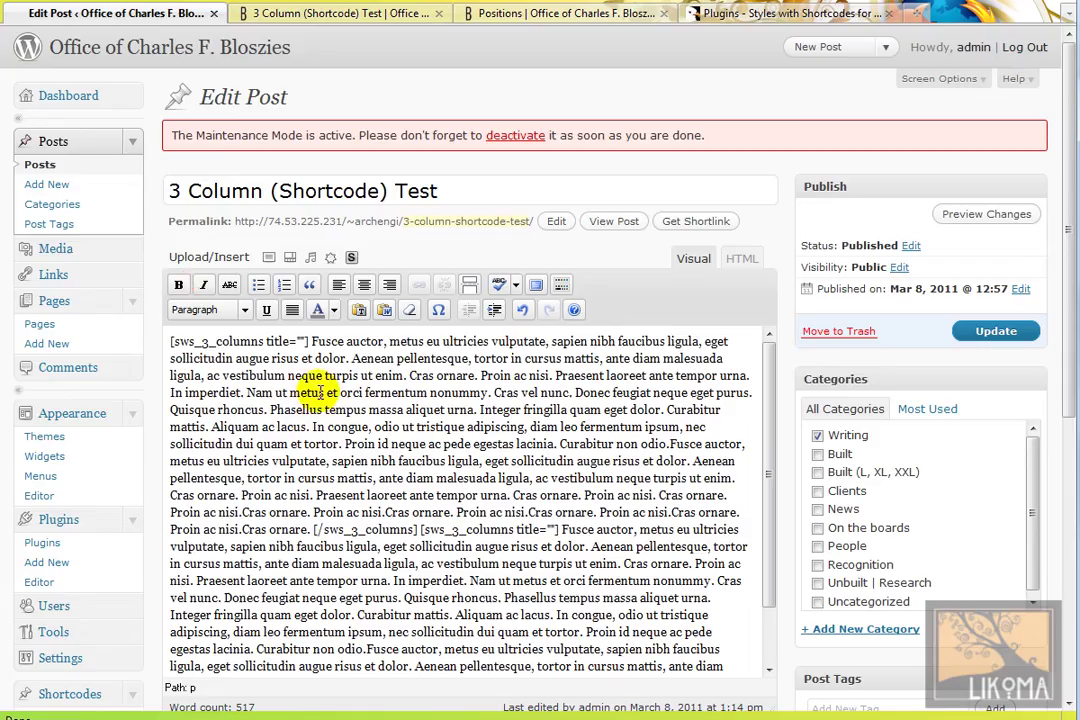
Insert a 3 Columns Last shortcode holding the pasted filler text, then update the post.
{"action": "left_click", "coordinate": [352, 258]}
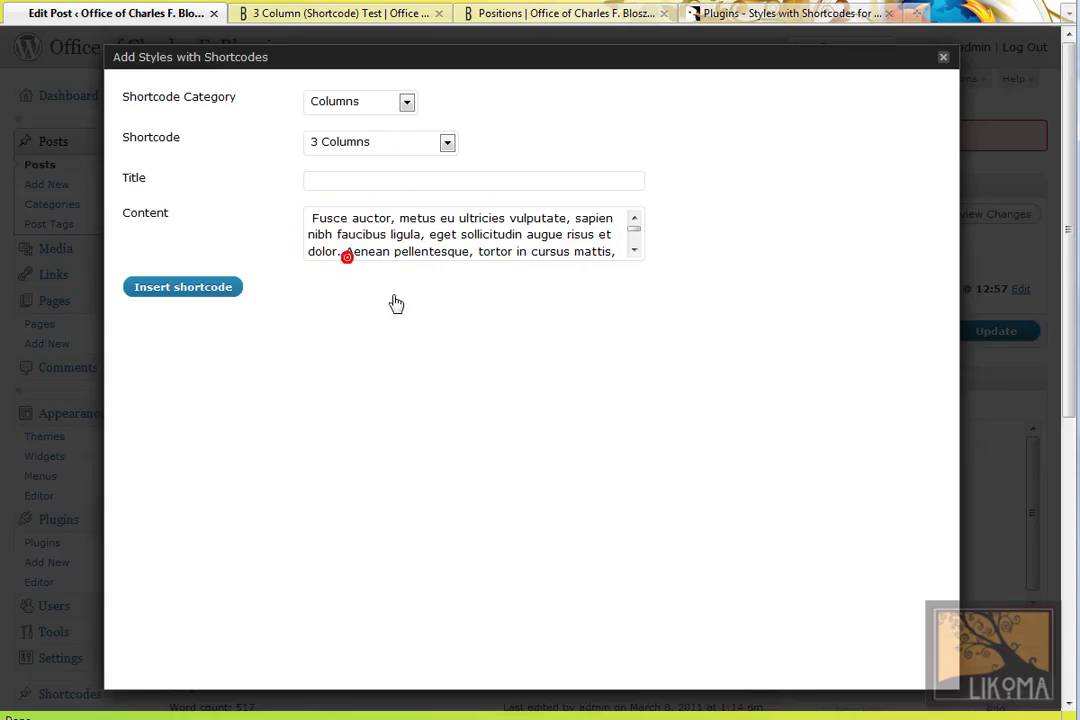
{"action": "left_click", "coordinate": [447, 142]}
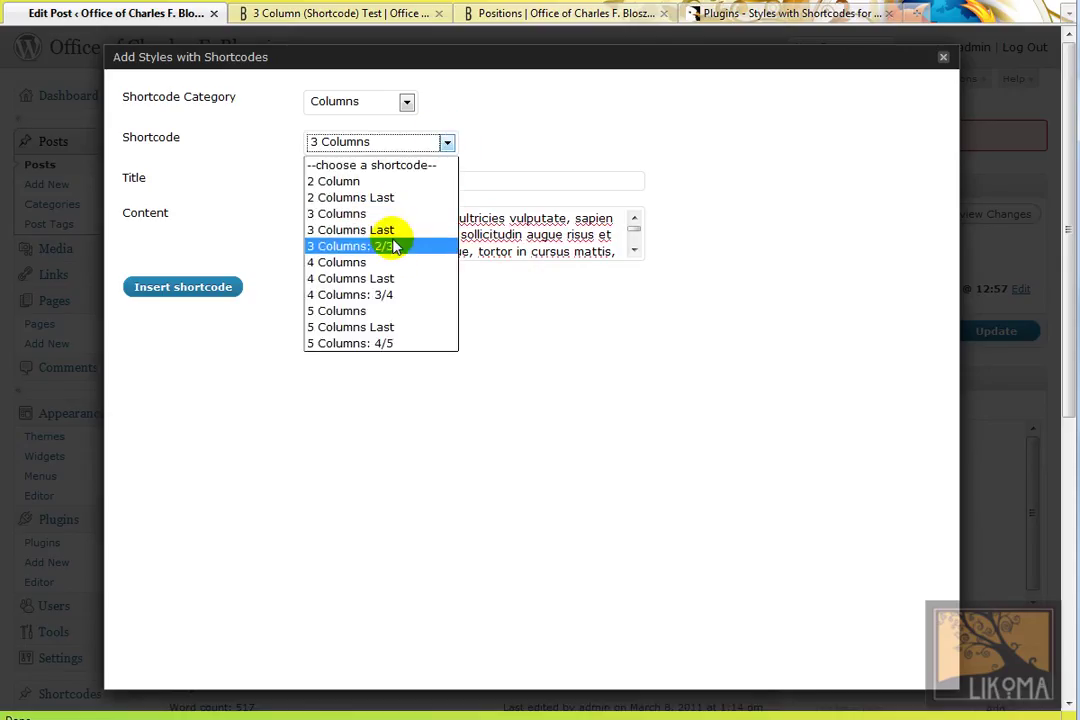
{"action": "left_click", "coordinate": [393, 243]}
{"action": "left_click", "coordinate": [447, 145]}
{"action": "left_click", "coordinate": [404, 229]}
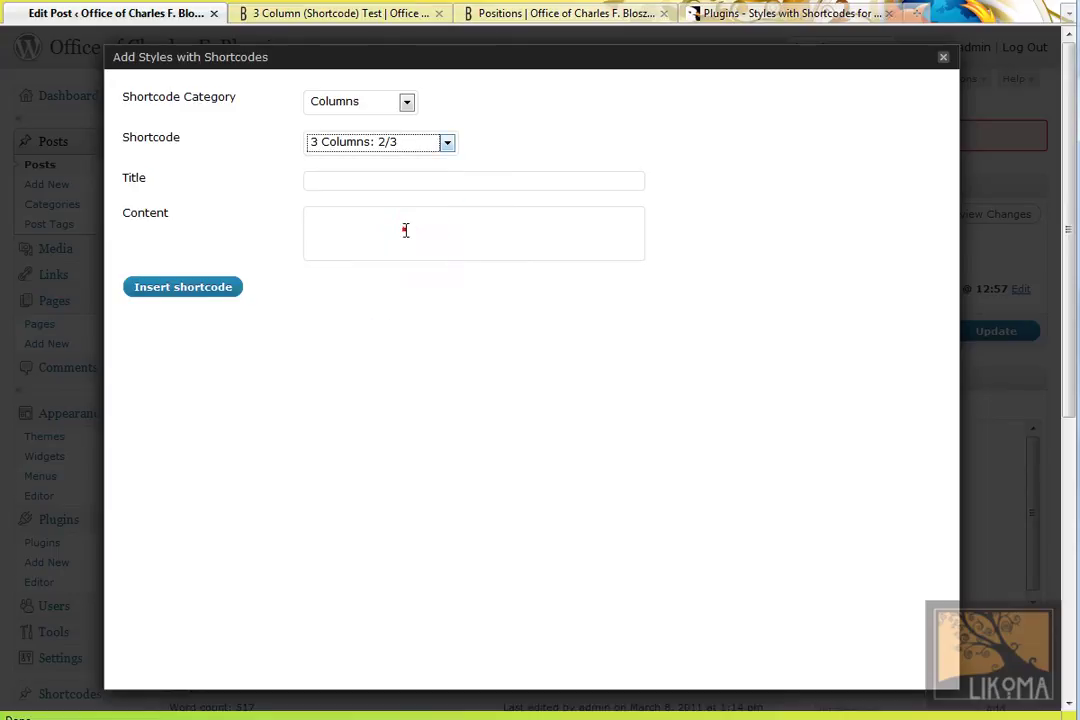
{"action": "key", "text": "ctrl+v"}
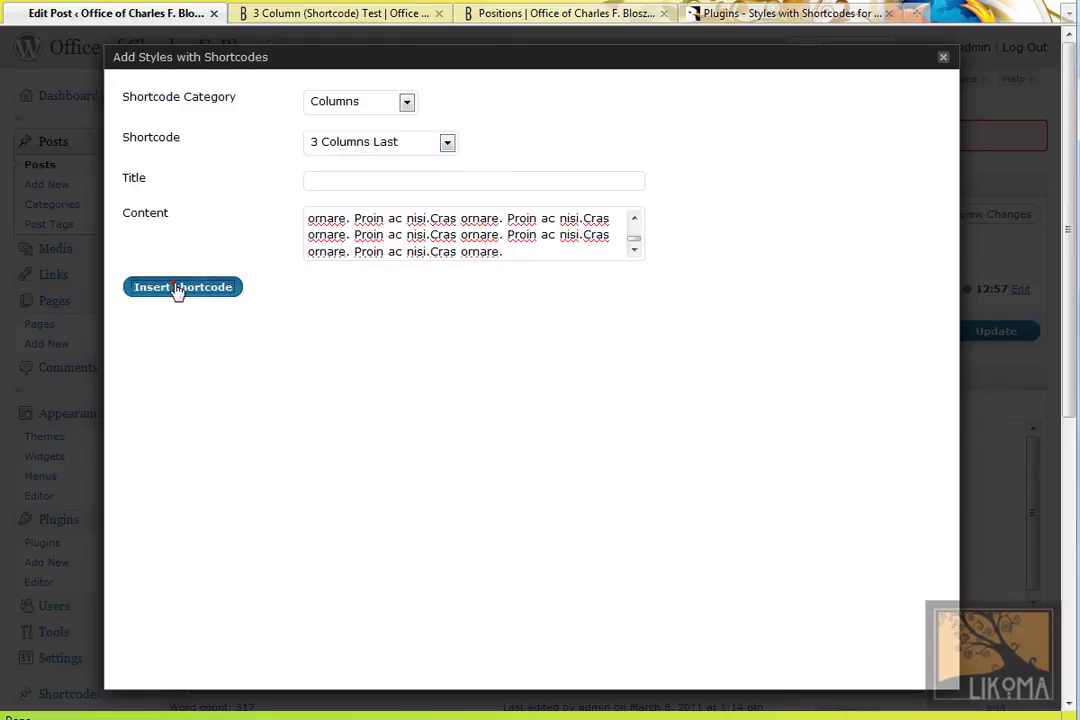
{"action": "left_click", "coordinate": [176, 290]}
{"action": "left_click", "coordinate": [996, 333]}
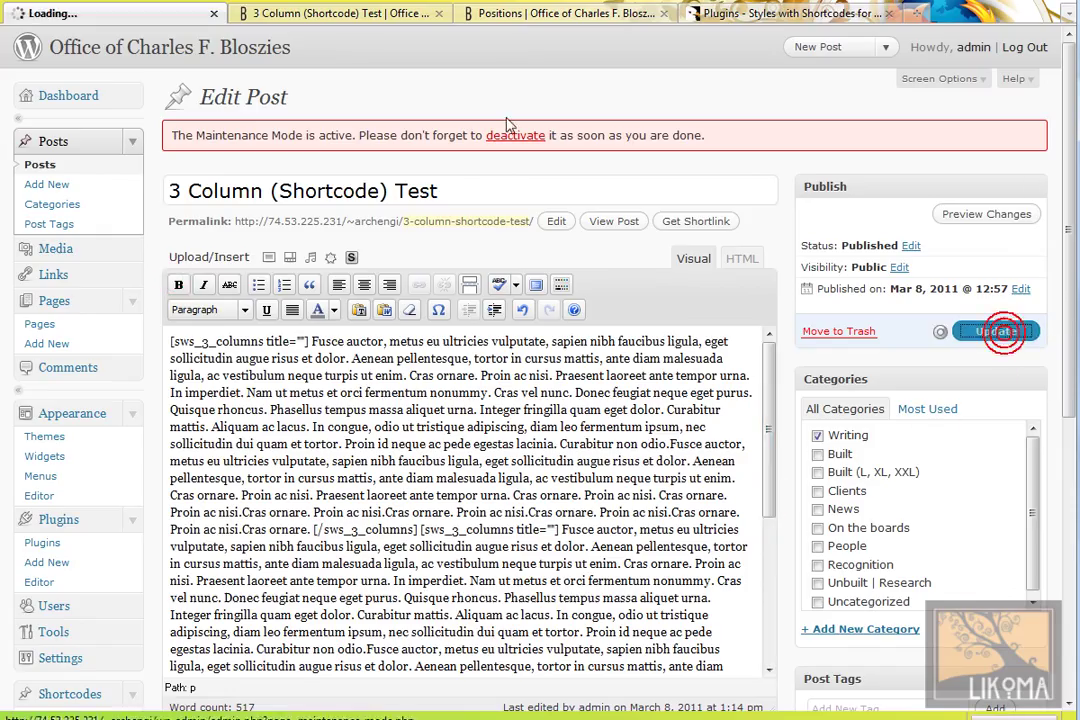
Reload the post's public page to see the lorem ipsum text in three side-by-side columns.
{"action": "left_click", "coordinate": [392, 13]}
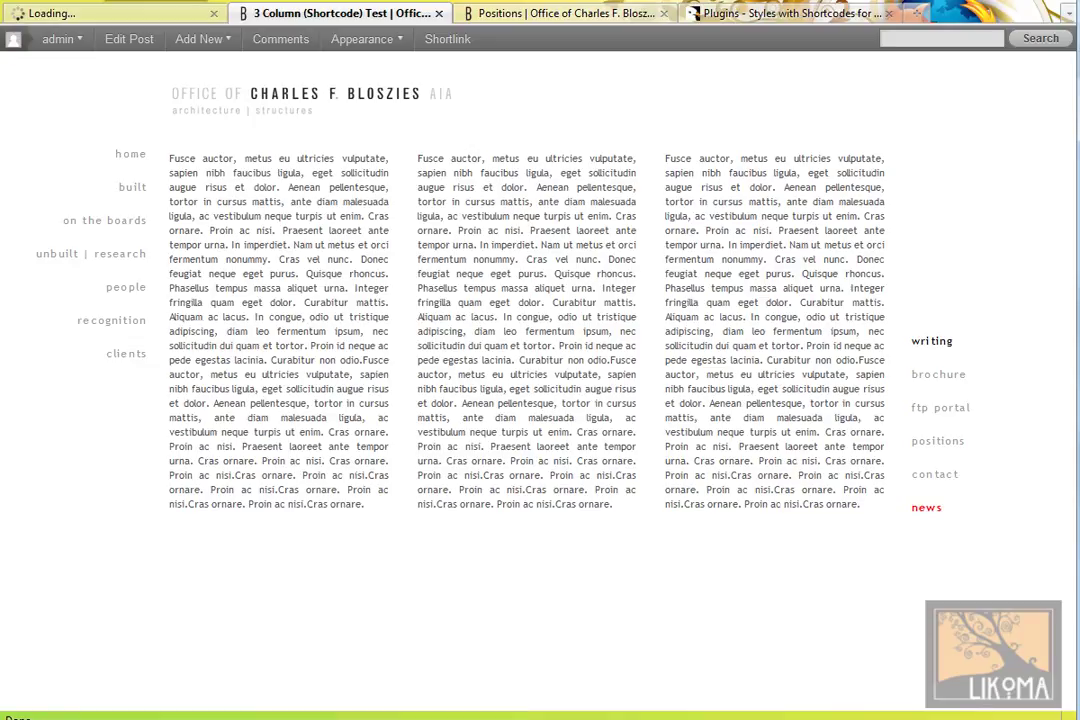
{"action": "key", "text": "F5"}
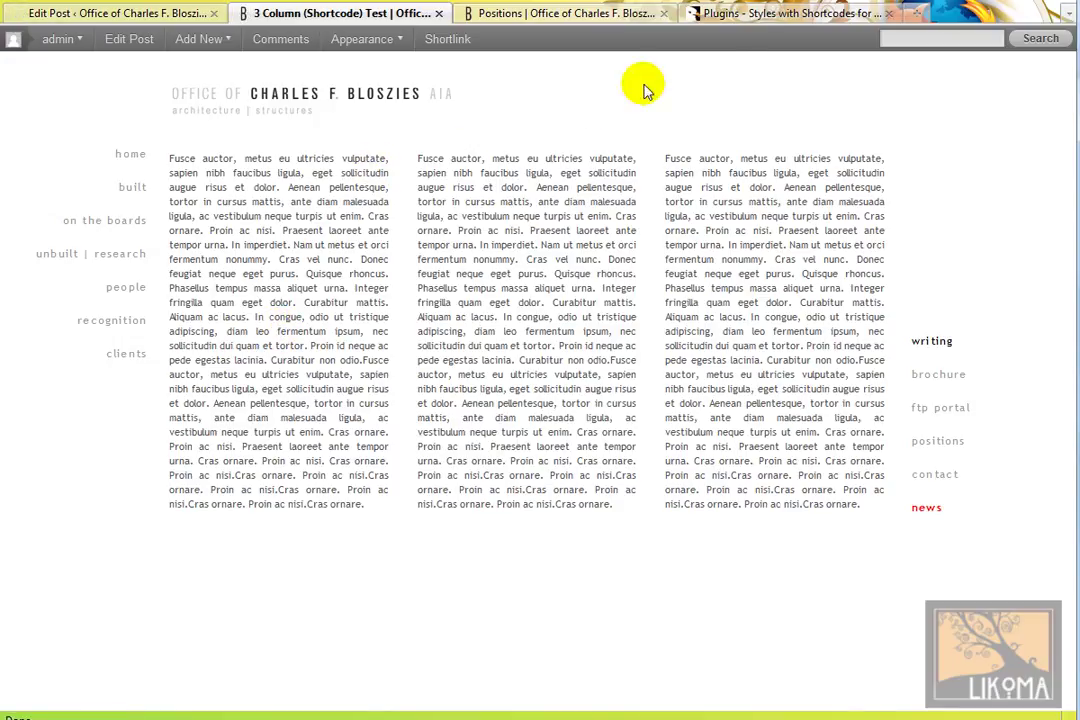
On the CodeCanyon Styles with Shortcodes page, open the Colored Boxes 'view sample' under Built in Shortcodes.
{"action": "left_click", "coordinate": [780, 18]}
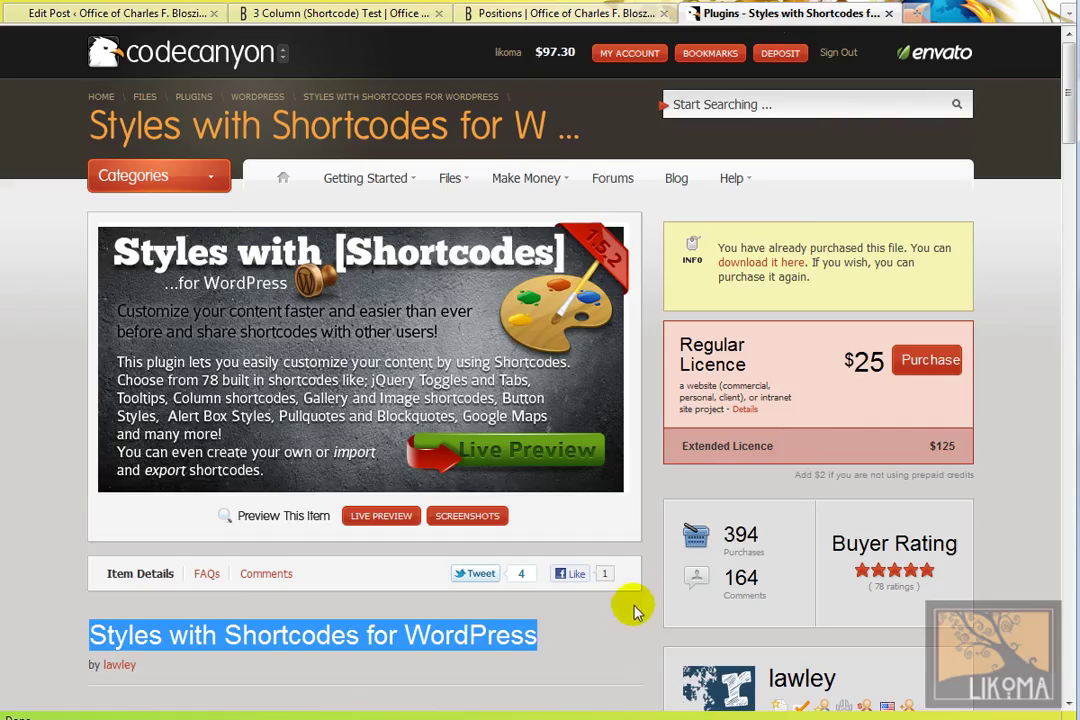
{"action": "scroll", "coordinate": [632, 615], "scroll_direction": "down", "scroll_amount": 6}
{"action": "scroll", "coordinate": [632, 620], "scroll_direction": "down", "scroll_amount": 10}
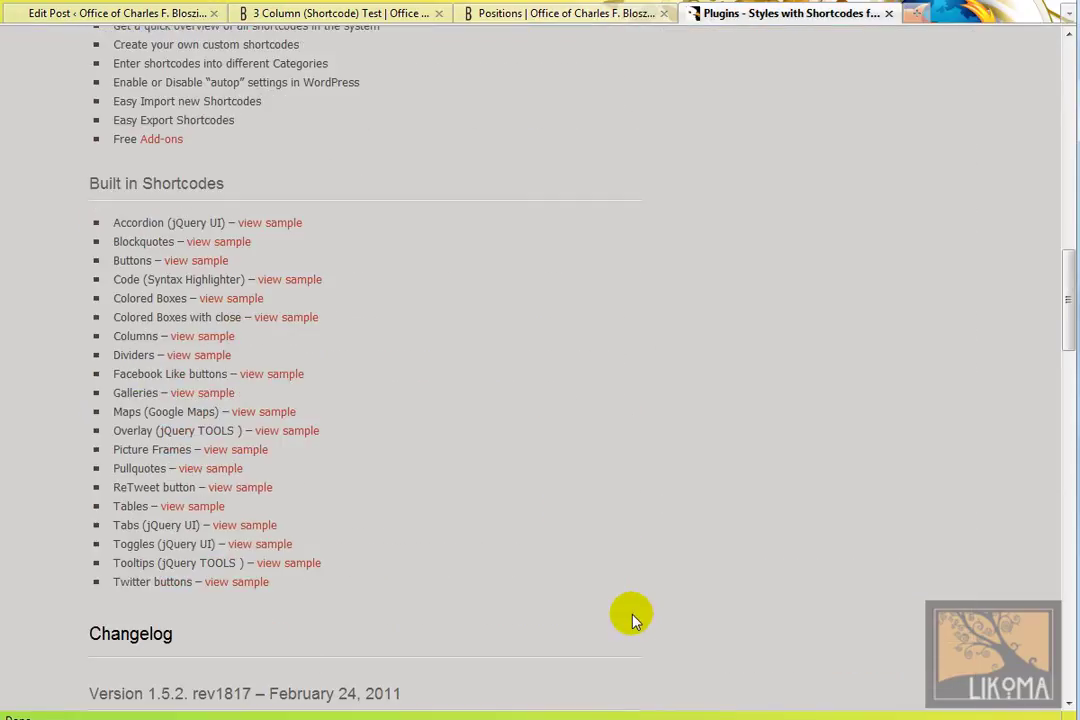
{"action": "left_click", "coordinate": [232, 298]}
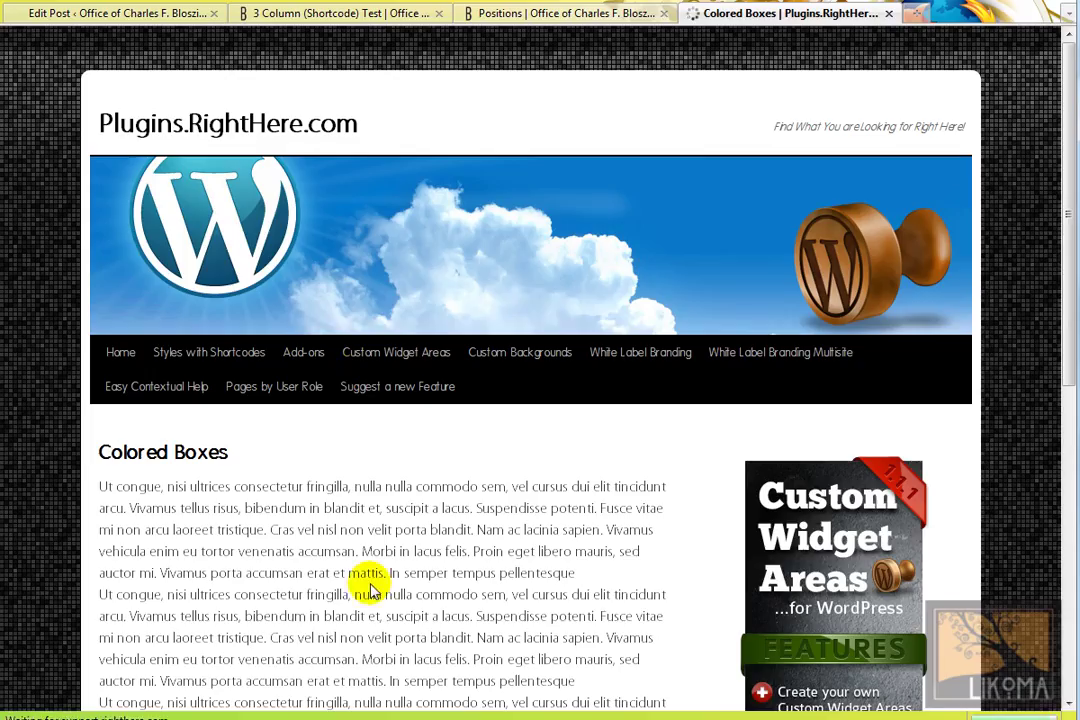
Look through the Colored Boxes sample page, then go to the Buttons sample.
{"action": "scroll", "coordinate": [370, 590], "scroll_direction": "down", "scroll_amount": 5}
{"action": "scroll", "coordinate": [376, 600], "scroll_direction": "down", "scroll_amount": 2}
{"action": "scroll", "coordinate": [367, 603], "scroll_direction": "up", "scroll_amount": 4}
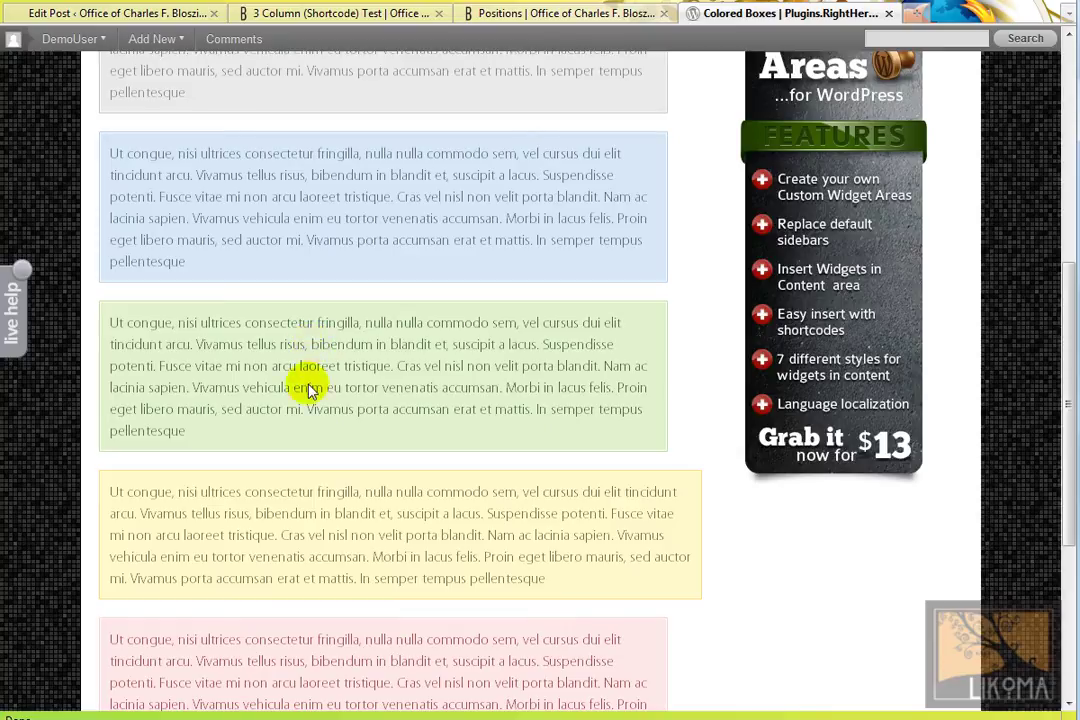
{"action": "scroll", "coordinate": [238, 438], "scroll_direction": "up", "scroll_amount": 3}
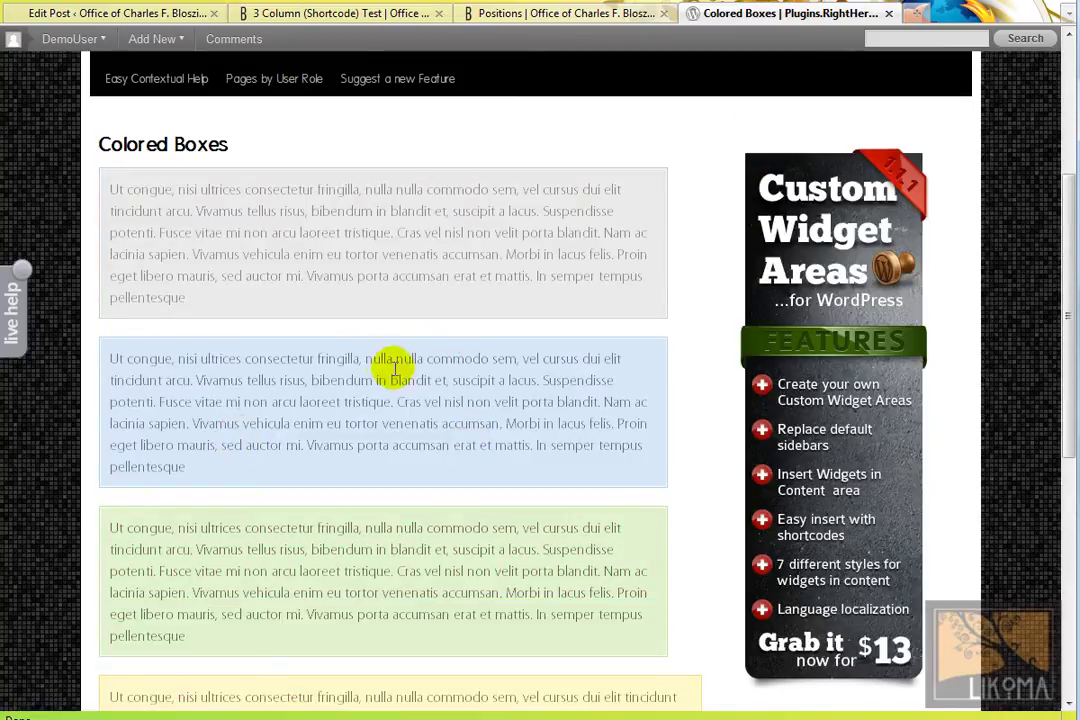
{"action": "scroll", "coordinate": [395, 368], "scroll_direction": "up", "scroll_amount": 3}
{"action": "mouse_move", "coordinate": [240, 256]}
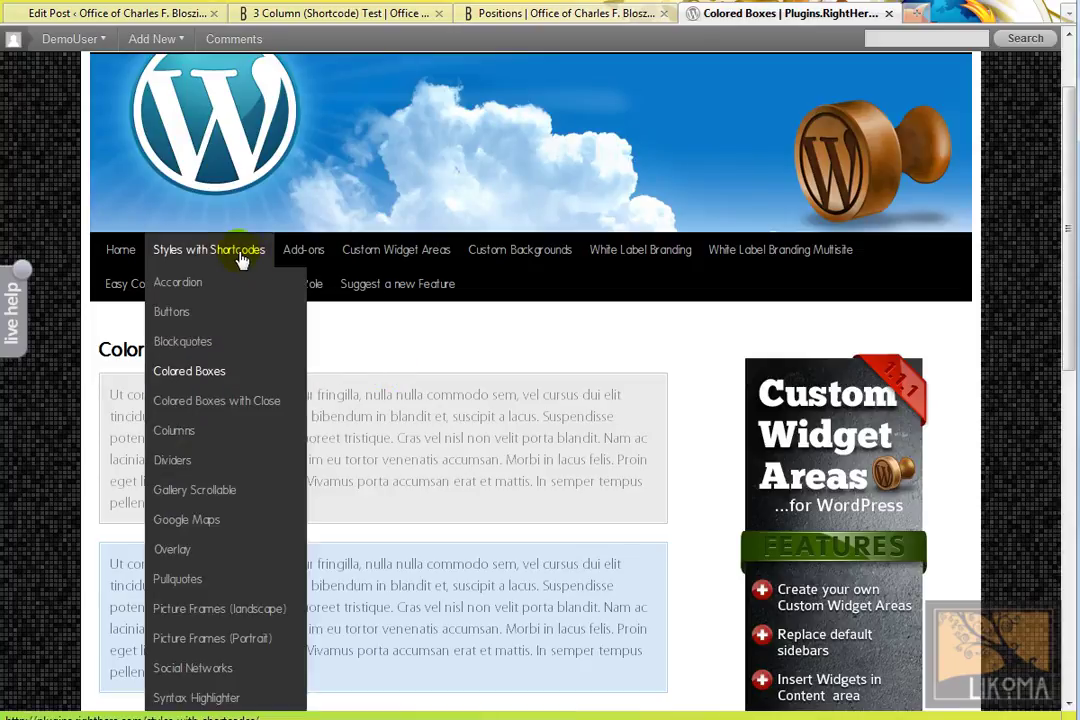
{"action": "left_click", "coordinate": [202, 311]}
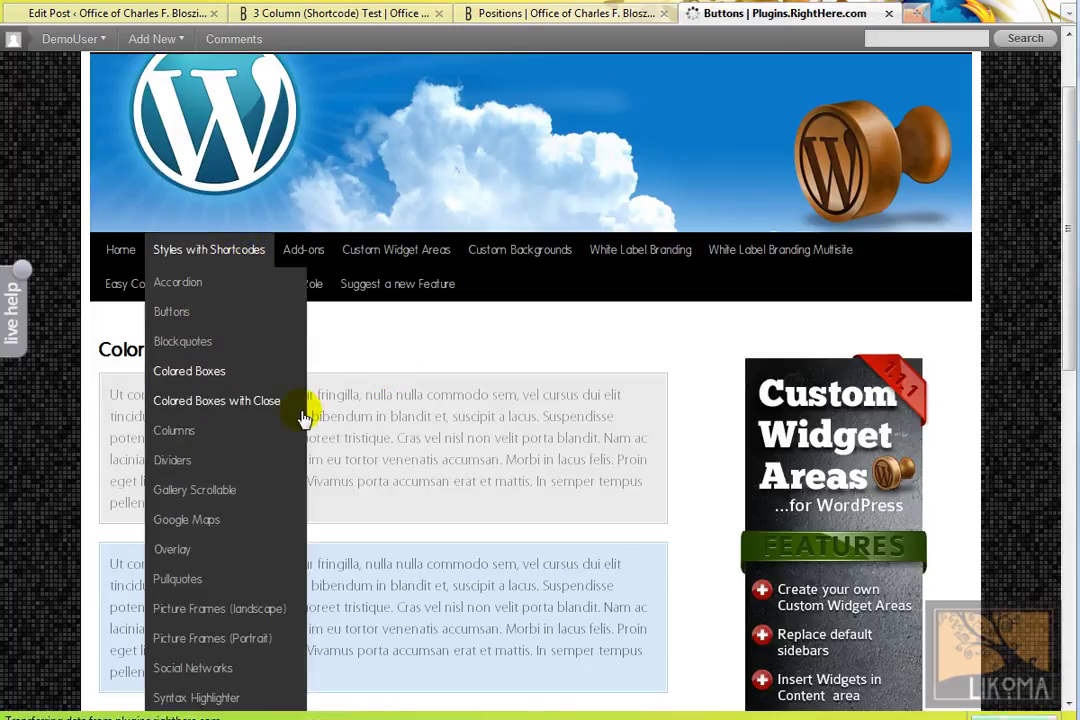
Look over the Buttons sample, then open the Google Maps sample page.
{"action": "scroll", "coordinate": [393, 578], "scroll_direction": "down", "scroll_amount": 8}
{"action": "scroll", "coordinate": [393, 578], "scroll_direction": "up", "scroll_amount": 6}
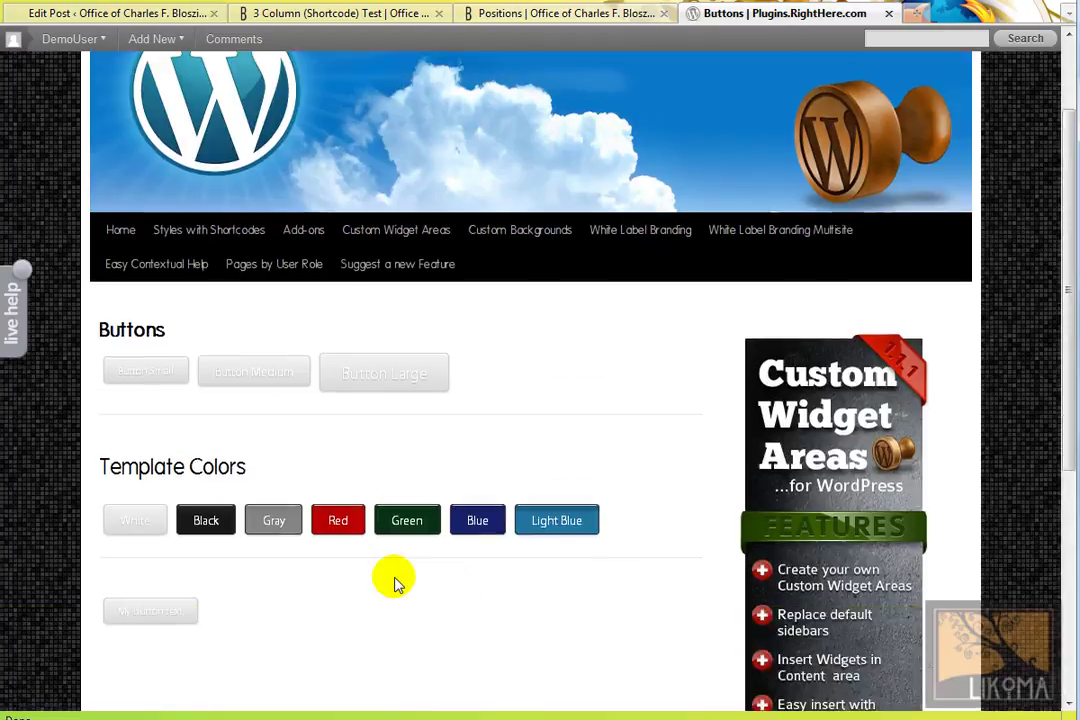
{"action": "scroll", "coordinate": [395, 583], "scroll_direction": "up", "scroll_amount": 2}
{"action": "mouse_move", "coordinate": [288, 352]}
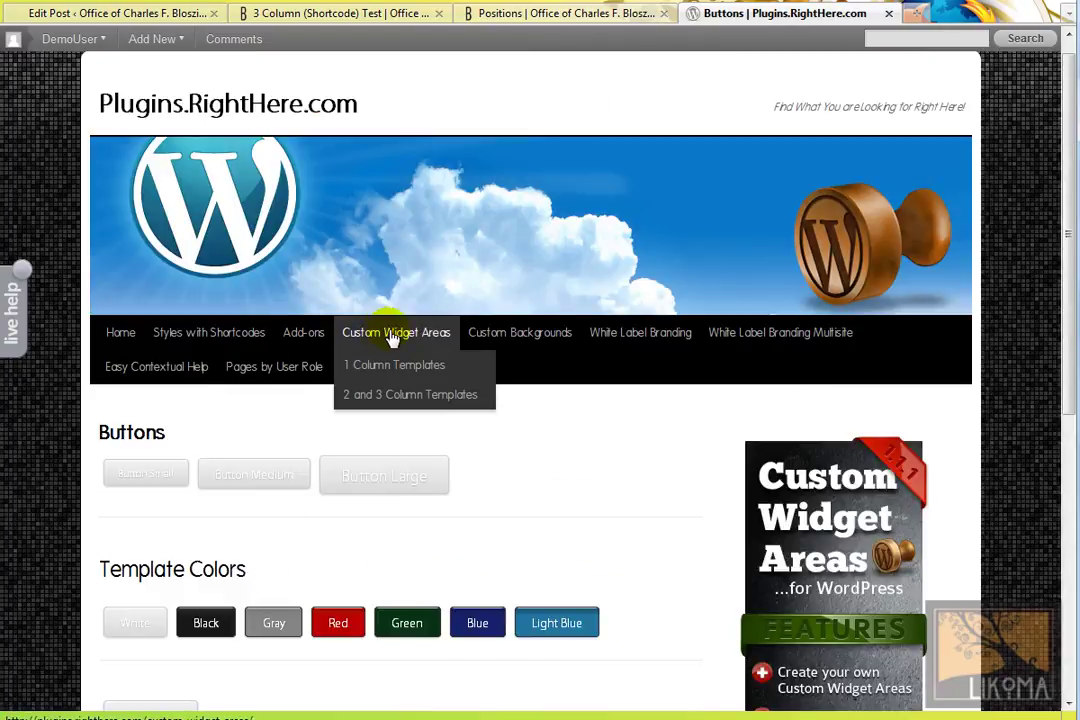
{"action": "mouse_move", "coordinate": [250, 340]}
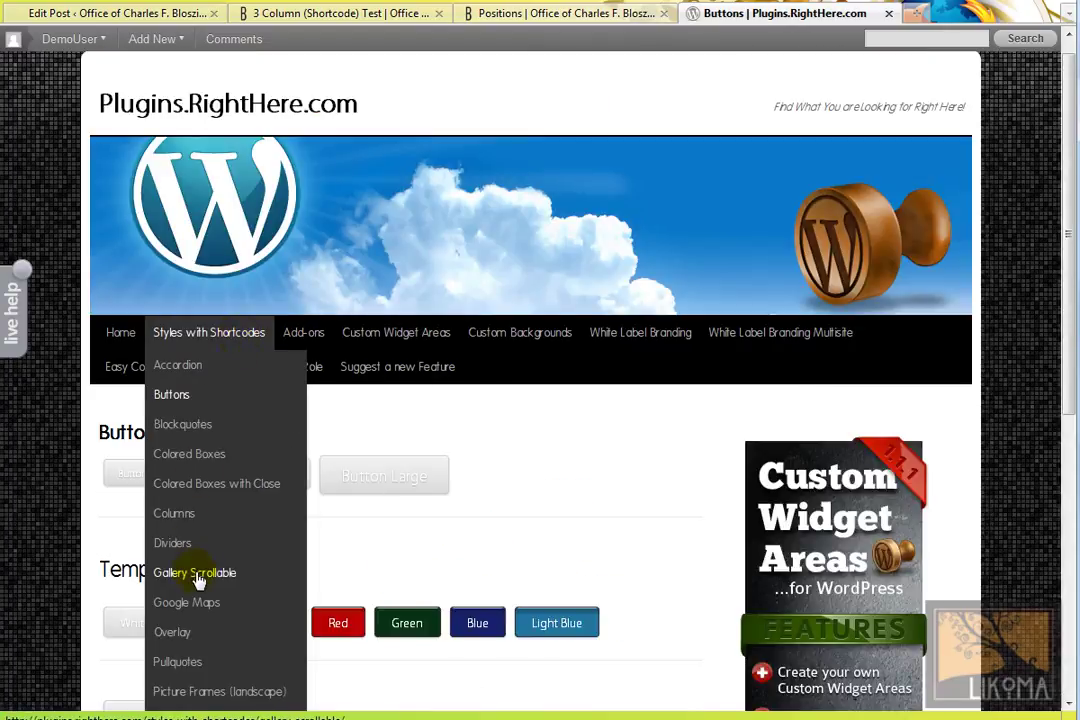
{"action": "left_click", "coordinate": [241, 554]}
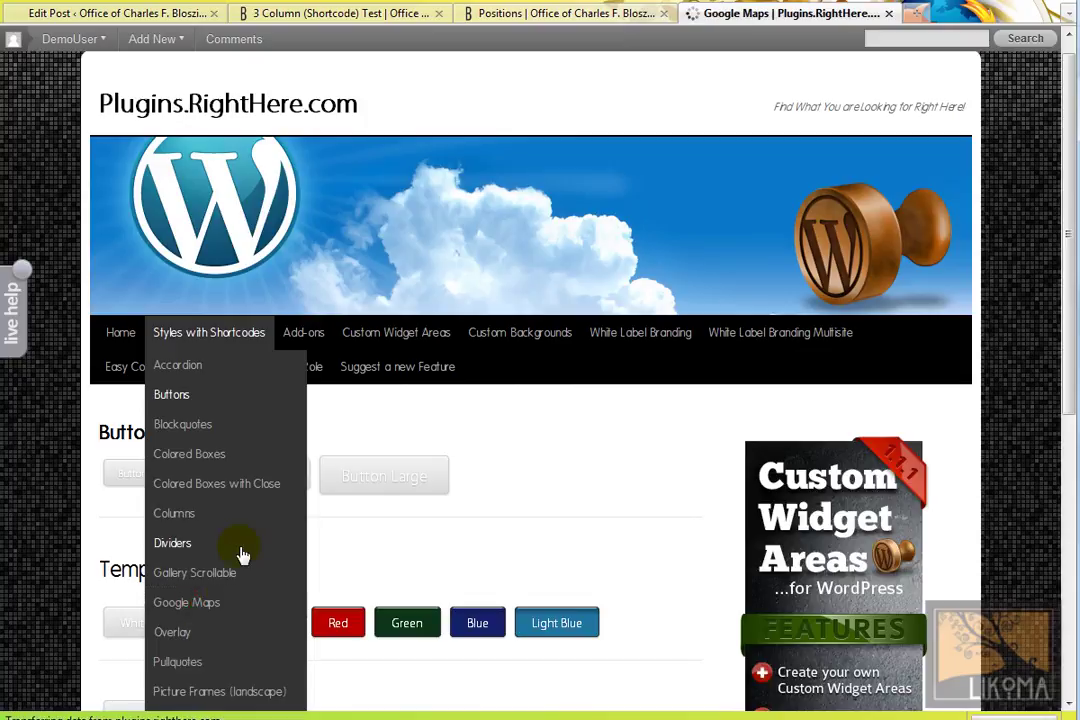
Look over the Google Maps sample, then return to the Edit Post tab.
{"action": "scroll", "coordinate": [480, 526], "scroll_direction": "down", "scroll_amount": 3}
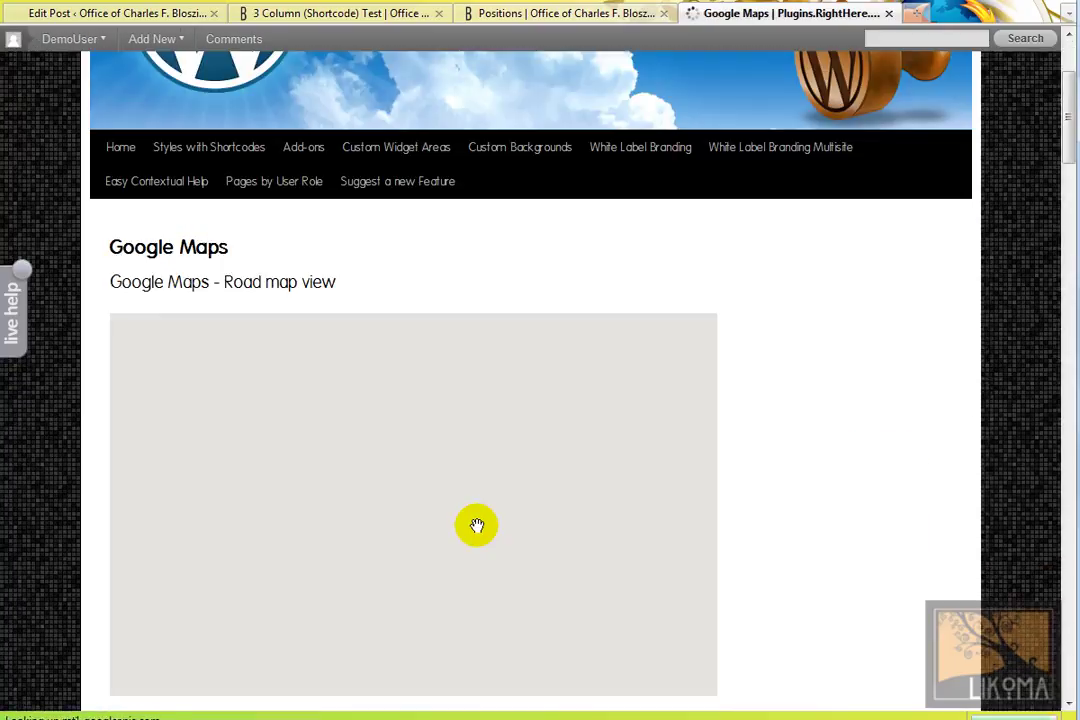
{"action": "scroll", "coordinate": [477, 526], "scroll_direction": "down", "scroll_amount": 2}
{"action": "scroll", "coordinate": [477, 526], "scroll_direction": "down", "scroll_amount": 2}
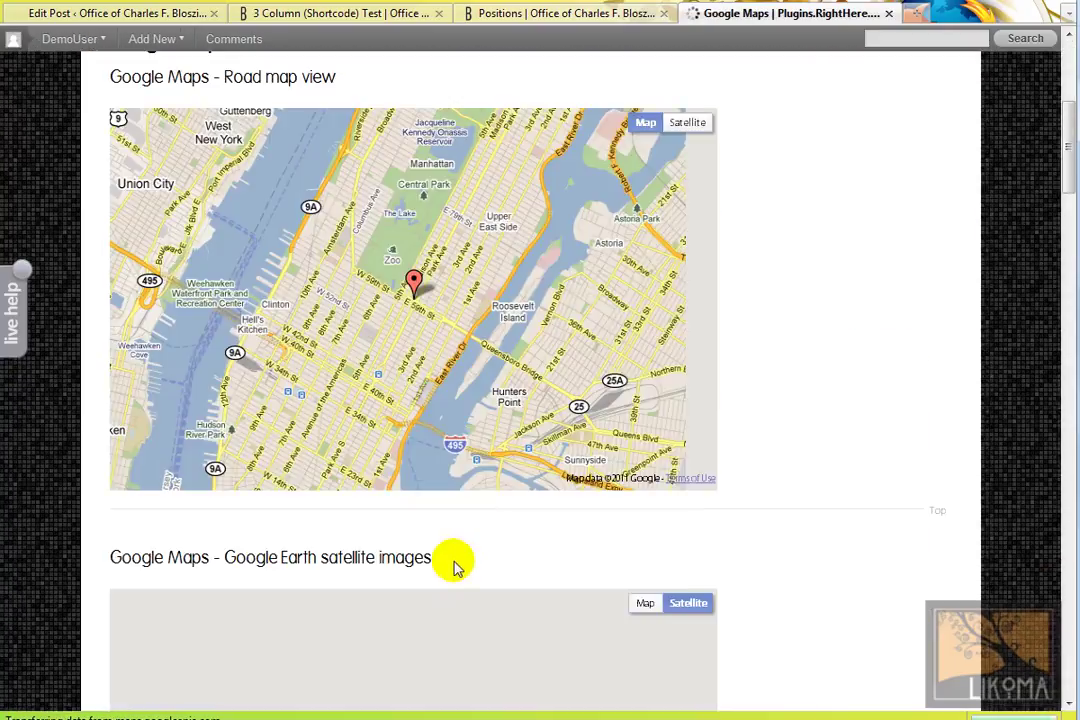
{"action": "scroll", "coordinate": [439, 579], "scroll_direction": "up", "scroll_amount": 4}
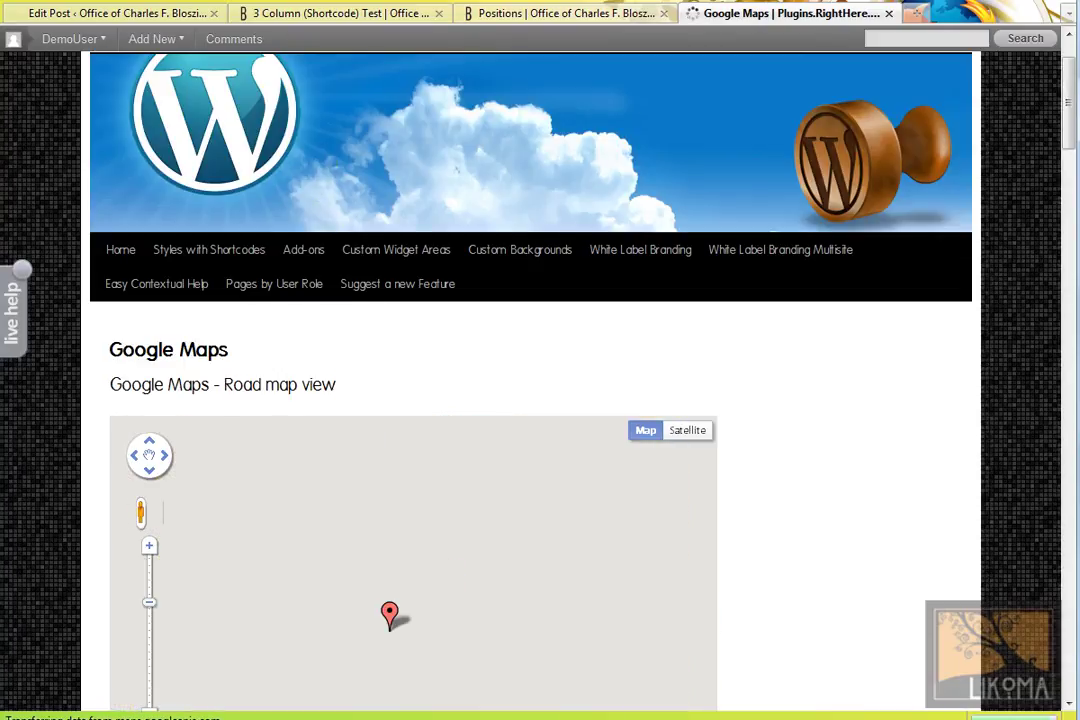
{"action": "left_click", "coordinate": [159, 12]}
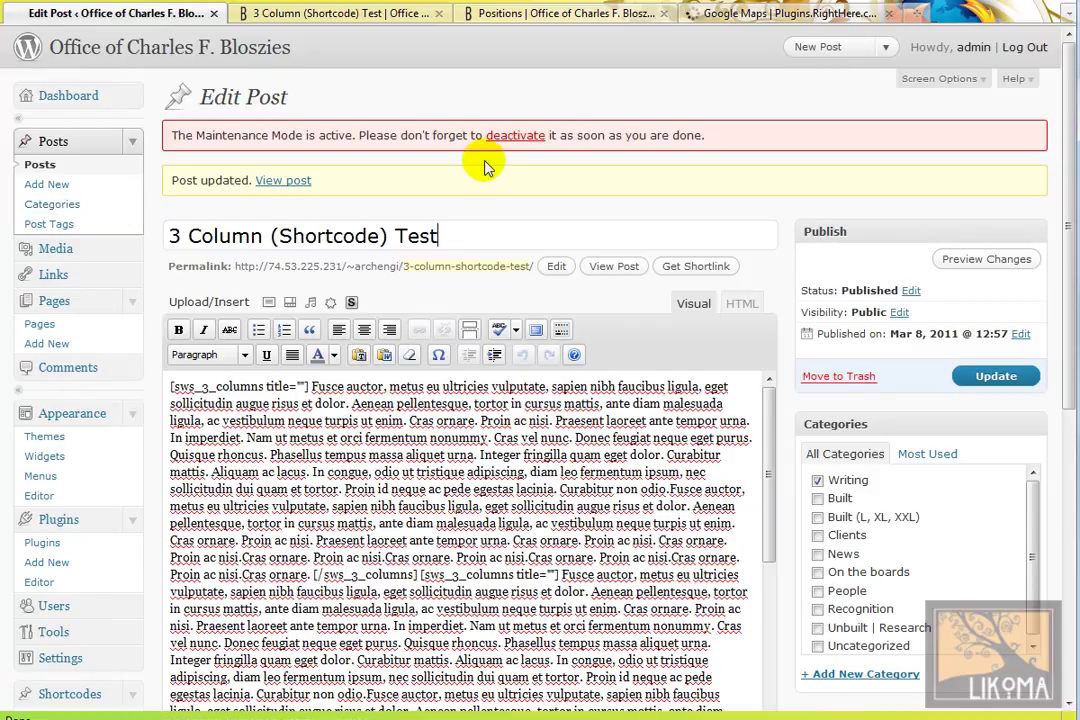
From the Google Maps sample tab, go back to the Plugins - Styles with Shortcodes product page.
{"action": "left_click", "coordinate": [748, 13]}
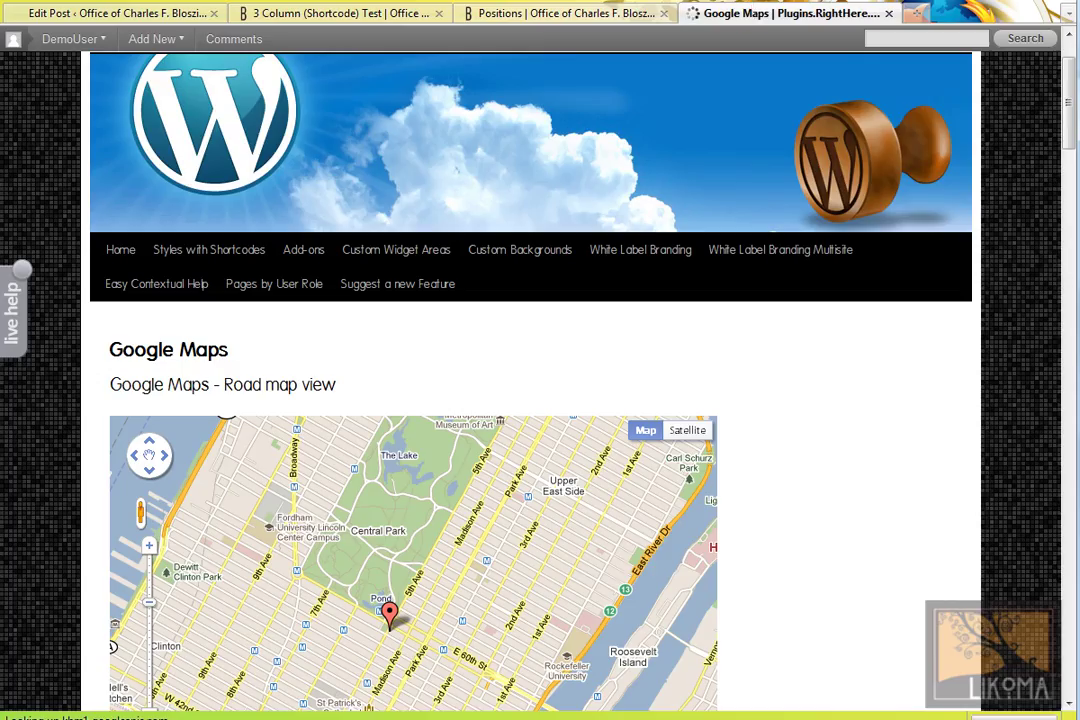
{"action": "left_click", "coordinate": [82, 46]}
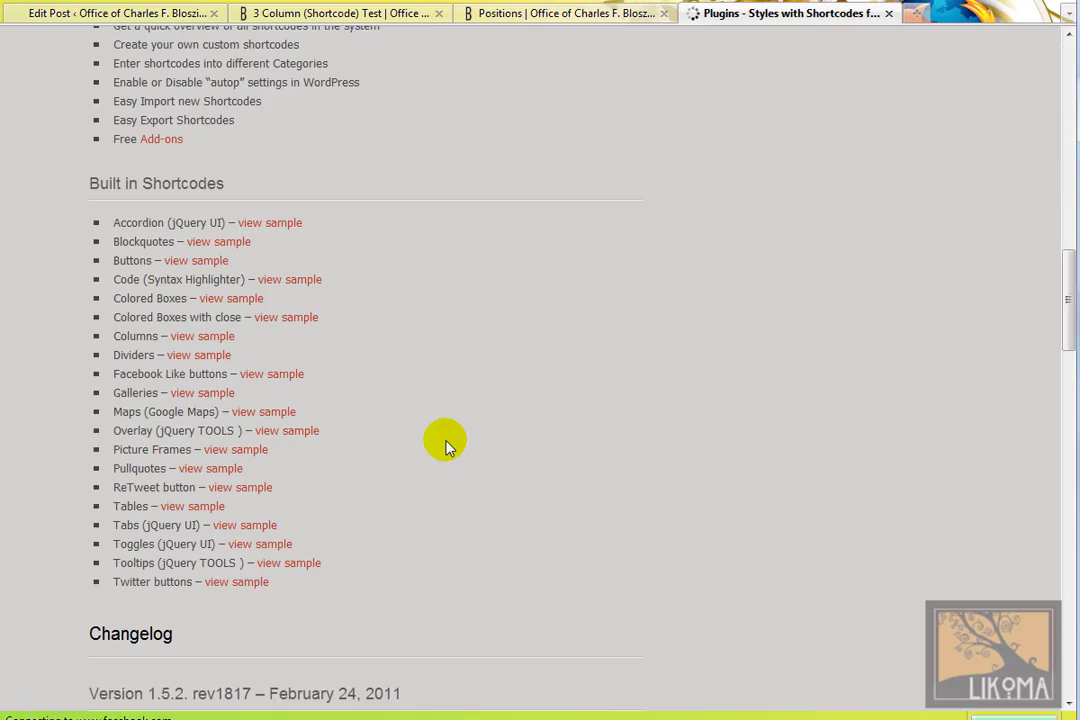